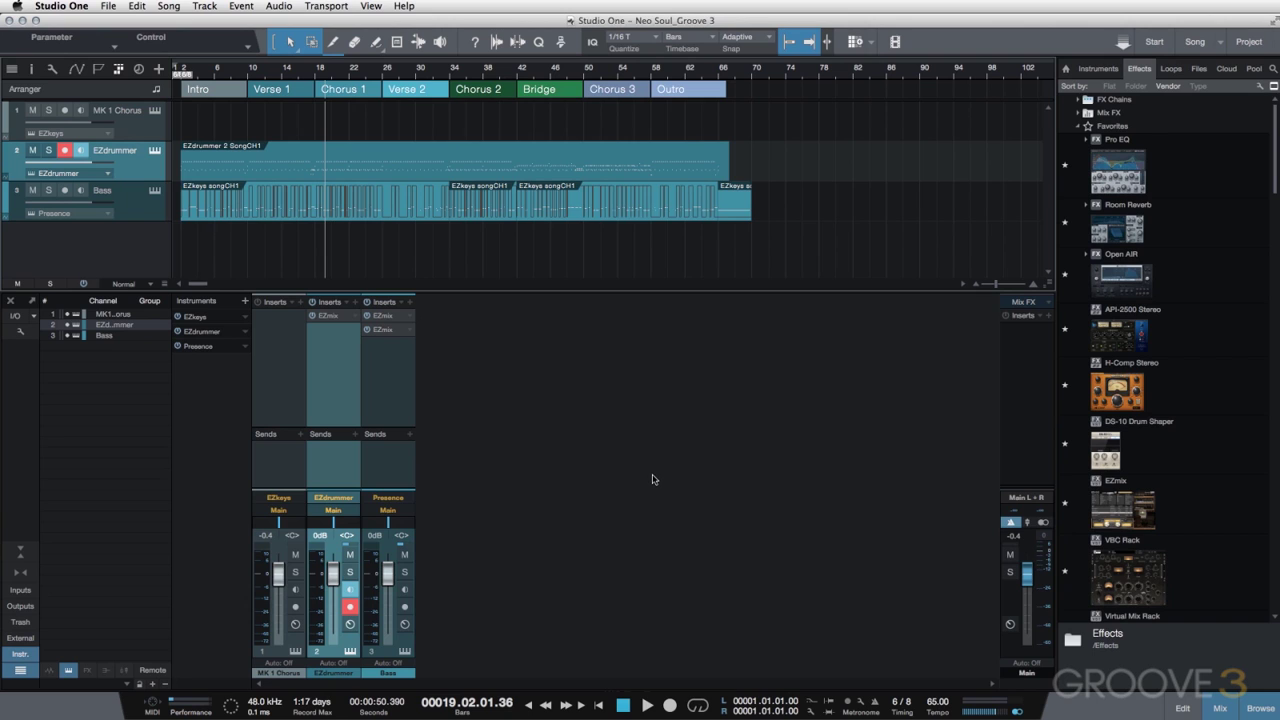
- View the EZkeys, EZdrummer and Presence bass instruments in turn, ending back on EZkeys
{"action": "left_click", "coordinate": [154, 111]}
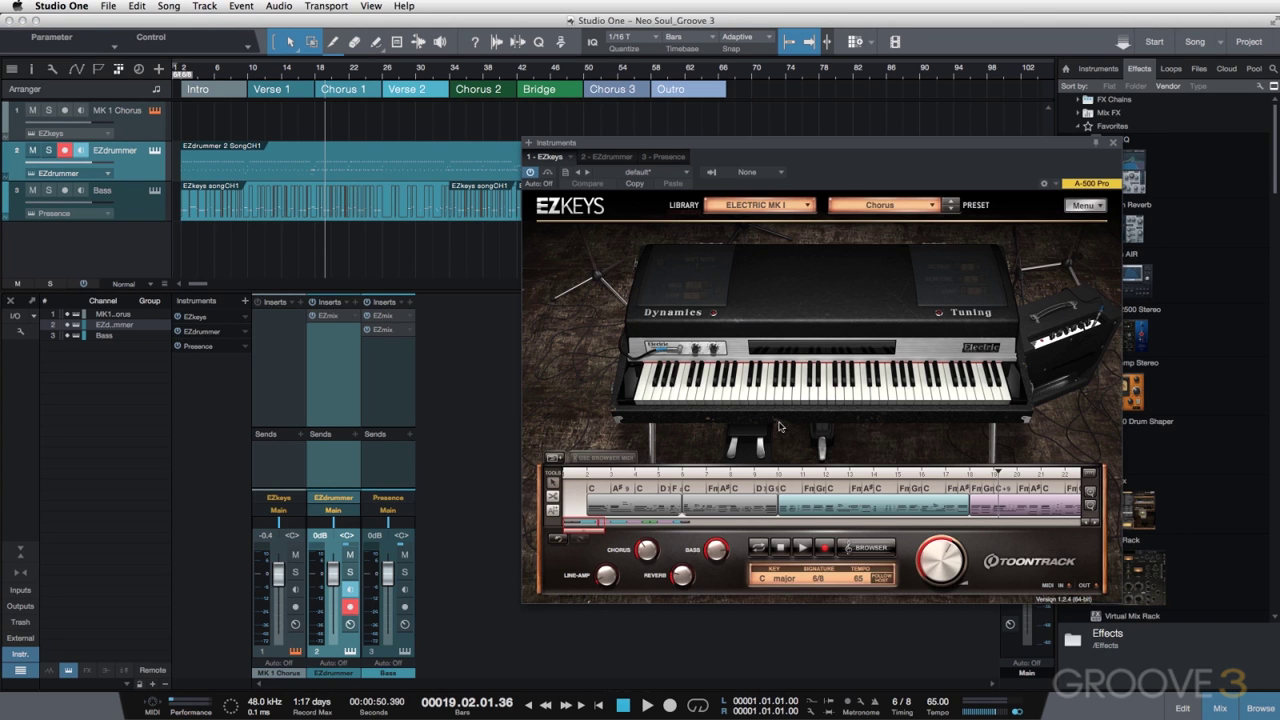
{"action": "left_click", "coordinate": [154, 150]}
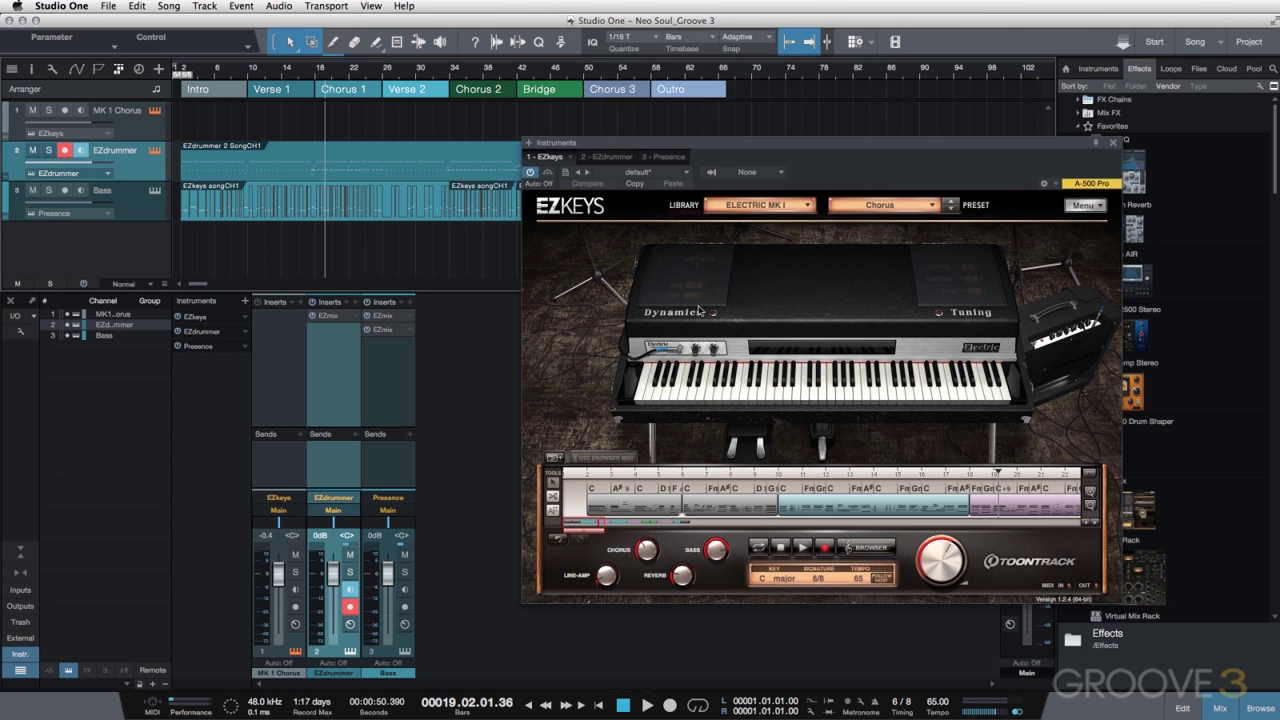
{"action": "left_click", "coordinate": [154, 191]}
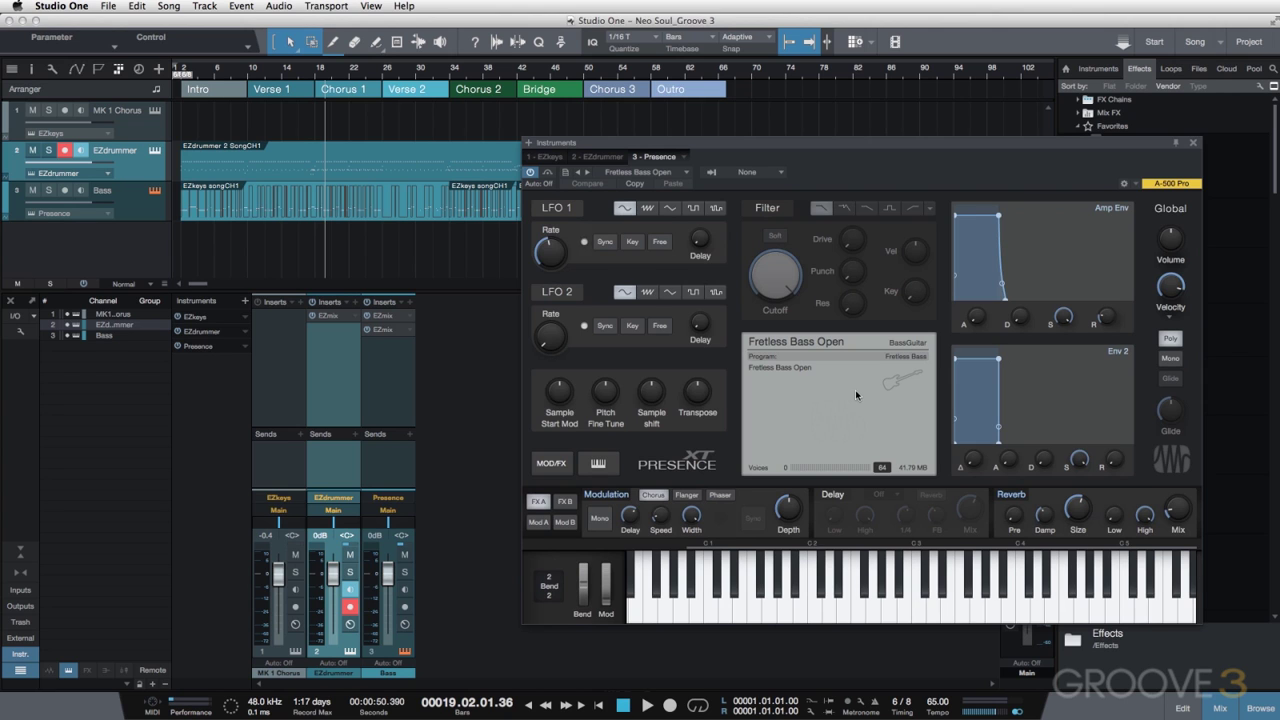
{"action": "left_click", "coordinate": [155, 110]}
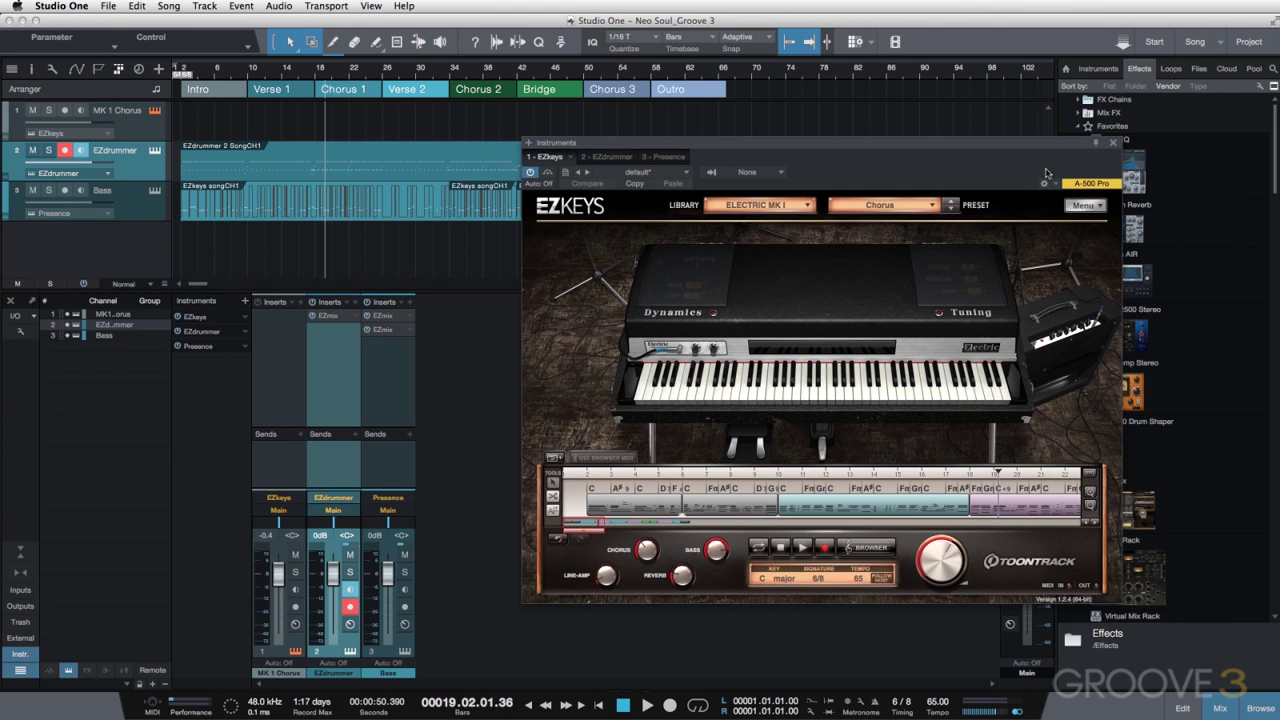
- Play the song from bar 18 and stop, then close the instrument window and select MK 1 Chorus
{"action": "left_click", "coordinate": [318, 70]}
{"action": "key", "text": "space"}
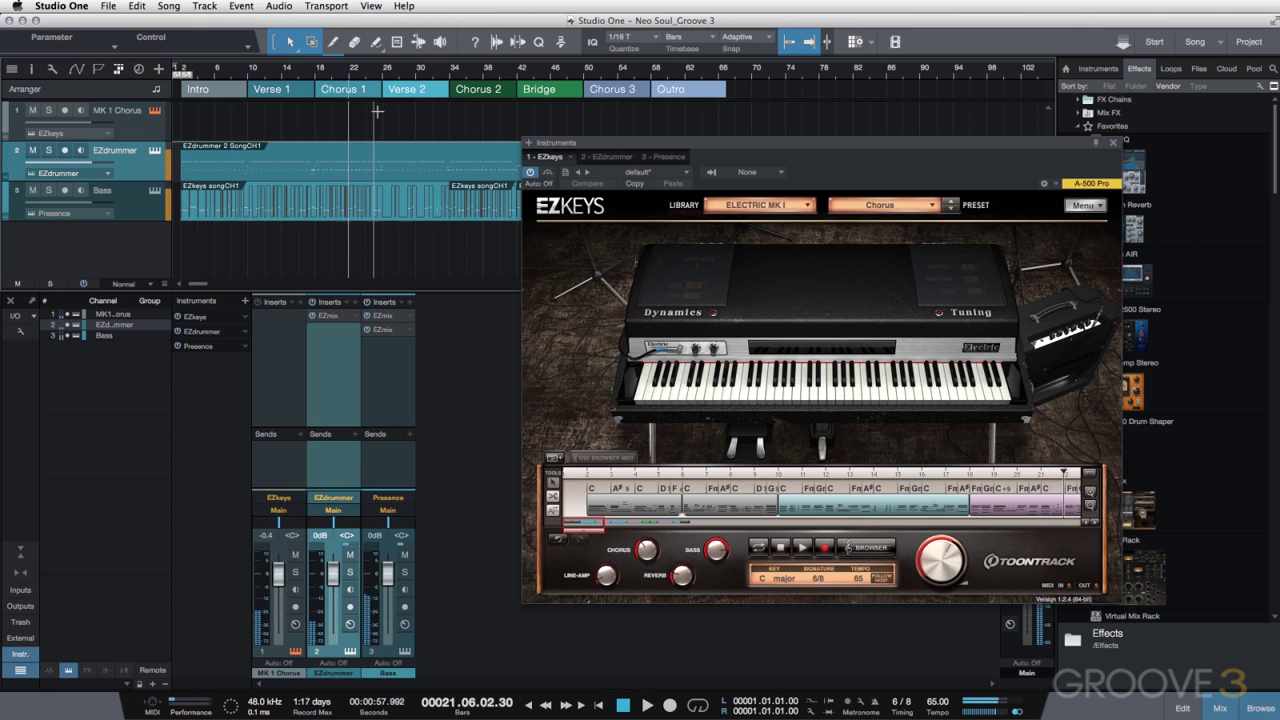
{"action": "key", "text": "space"}
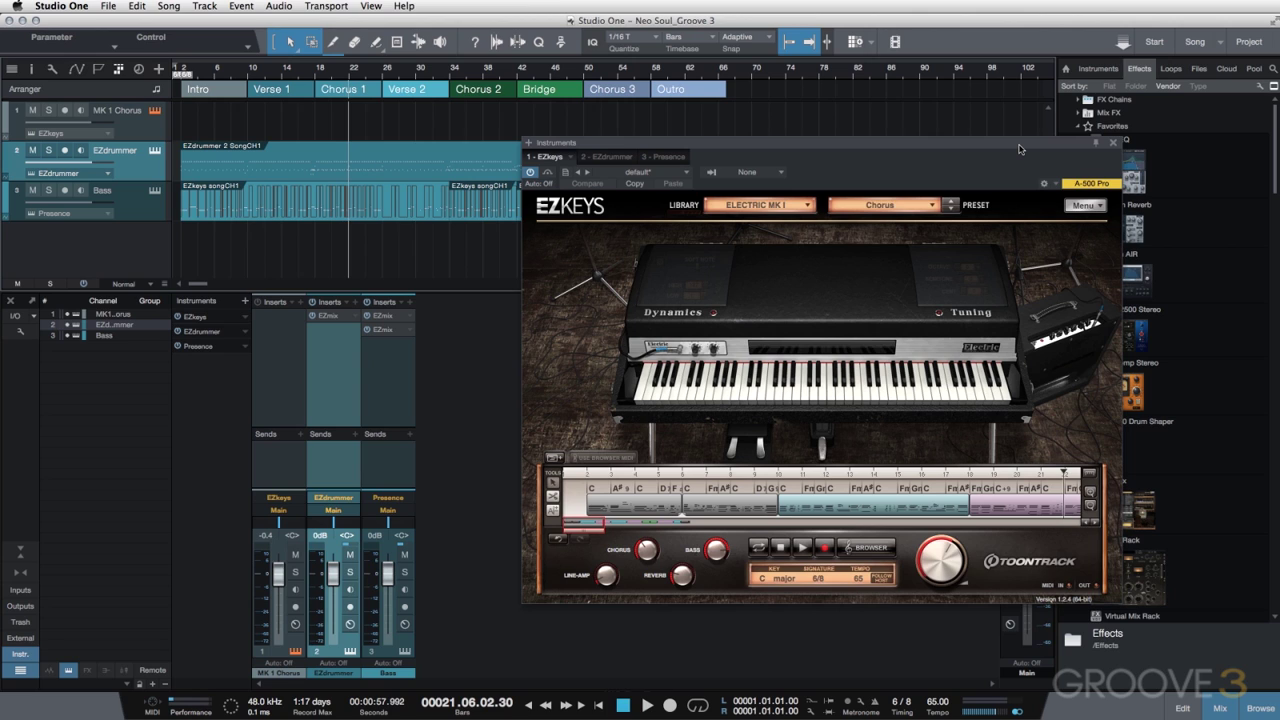
{"action": "key", "text": "super+w"}
{"action": "left_click", "coordinate": [142, 130]}
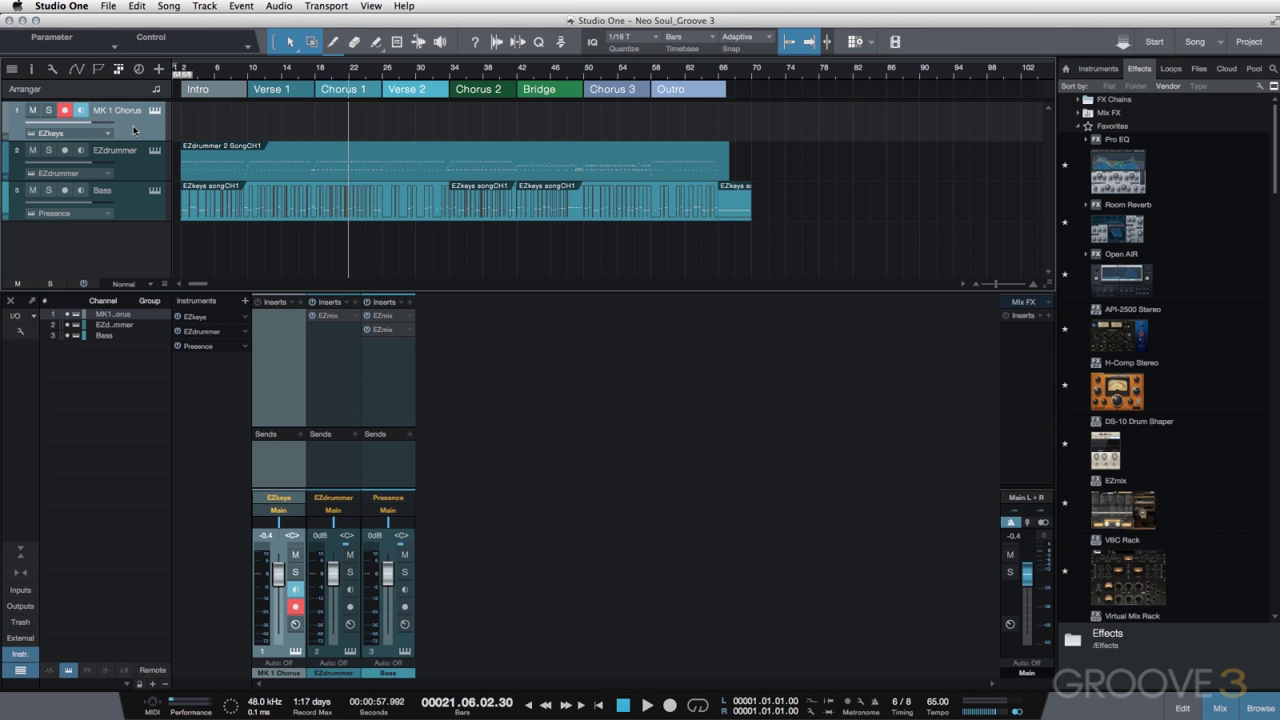
- Make a complete duplicate of the MK 1 Chorus track, including its EZkeys instrument
{"action": "right_click", "coordinate": [134, 129]}
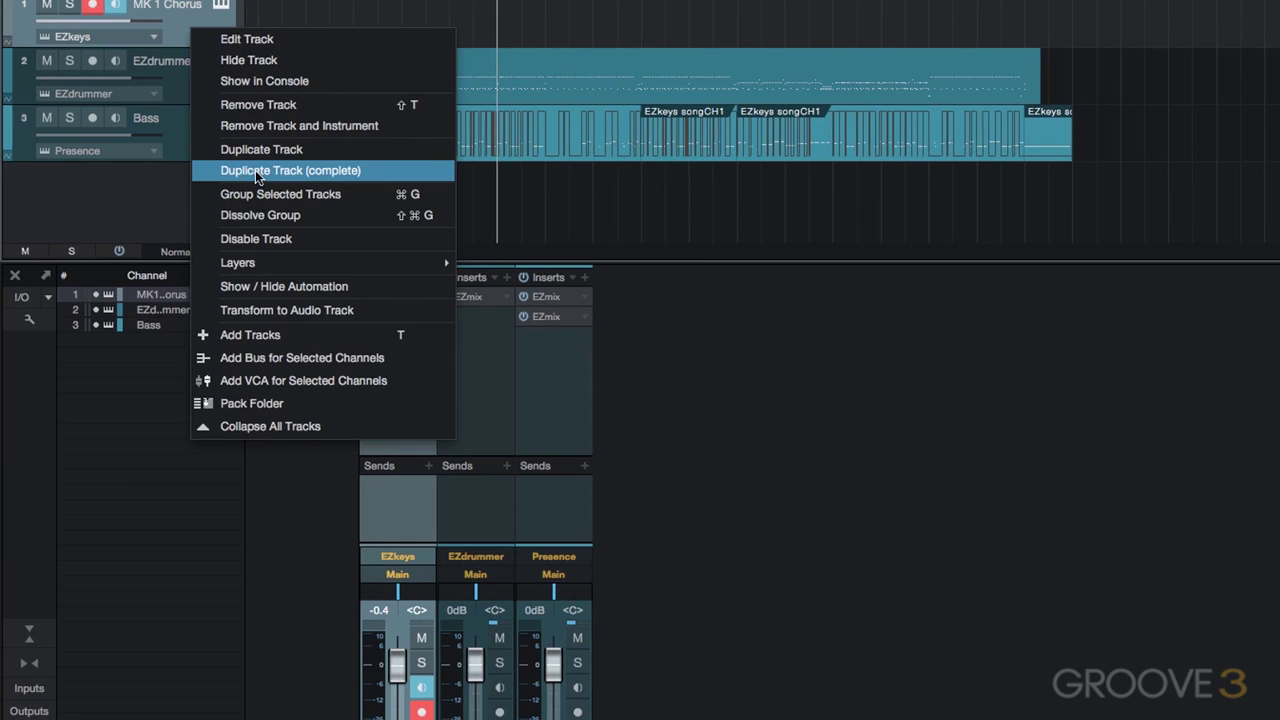
{"action": "left_click", "coordinate": [355, 174]}
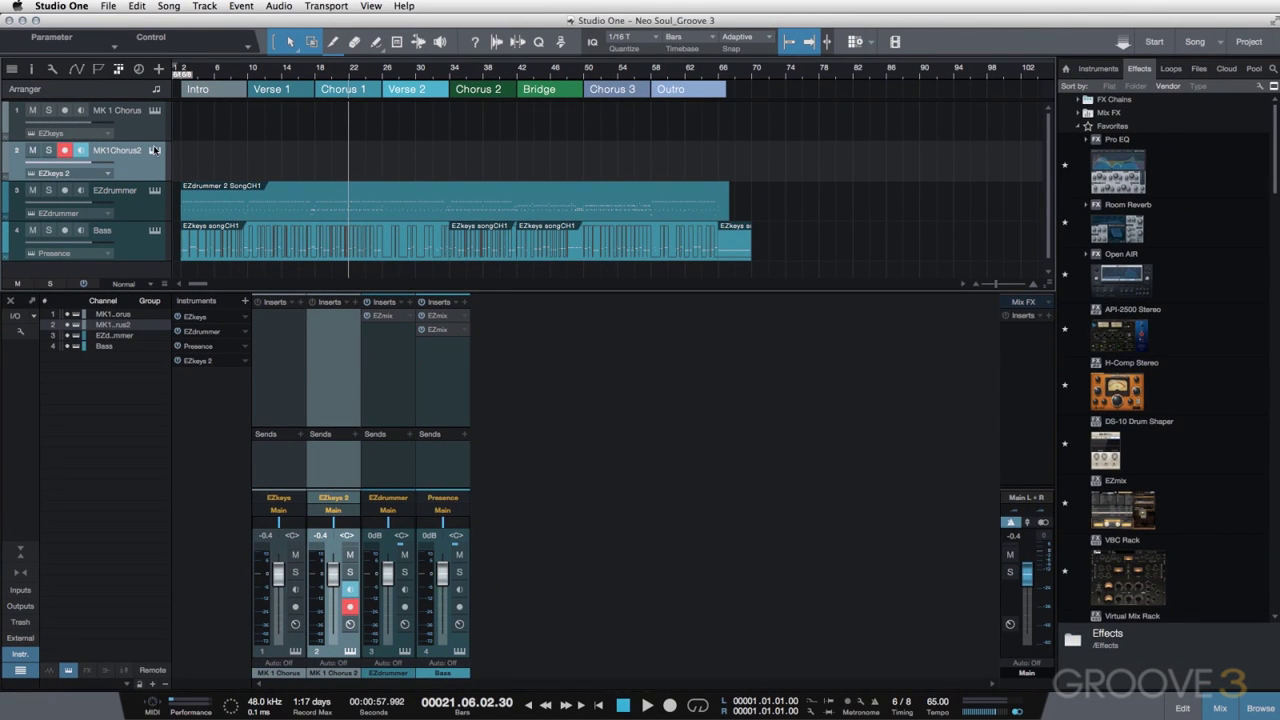
{"action": "left_click", "coordinate": [155, 151]}
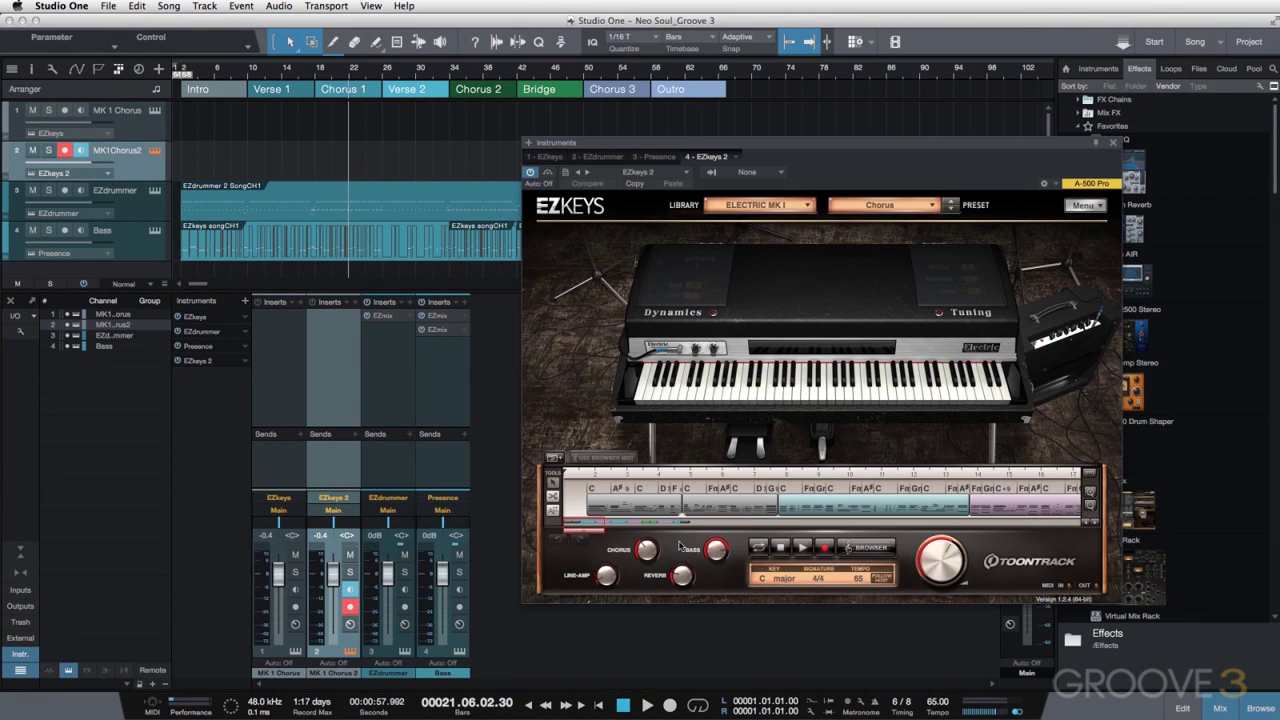
- Set the duplicate's EZkeys signature to 6/8, then solo and play that track
{"action": "left_click", "coordinate": [820, 578]}
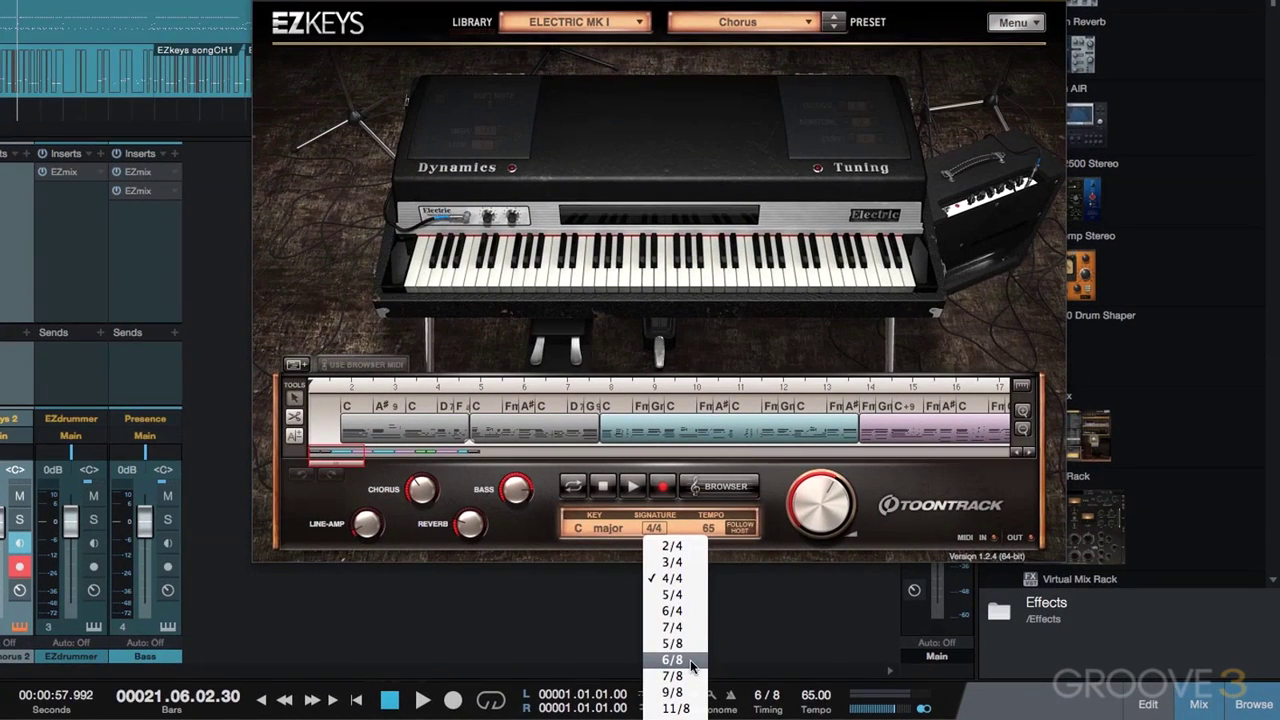
{"action": "left_click", "coordinate": [690, 659]}
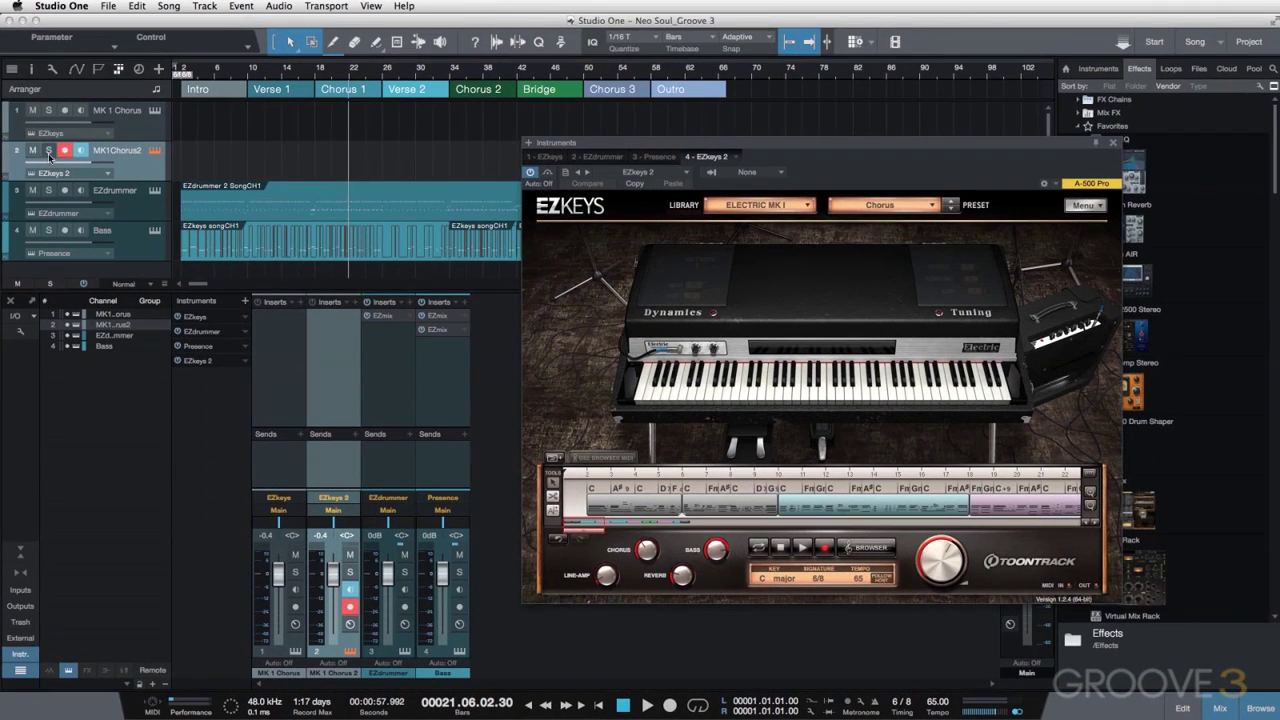
{"action": "left_click", "coordinate": [48, 151]}
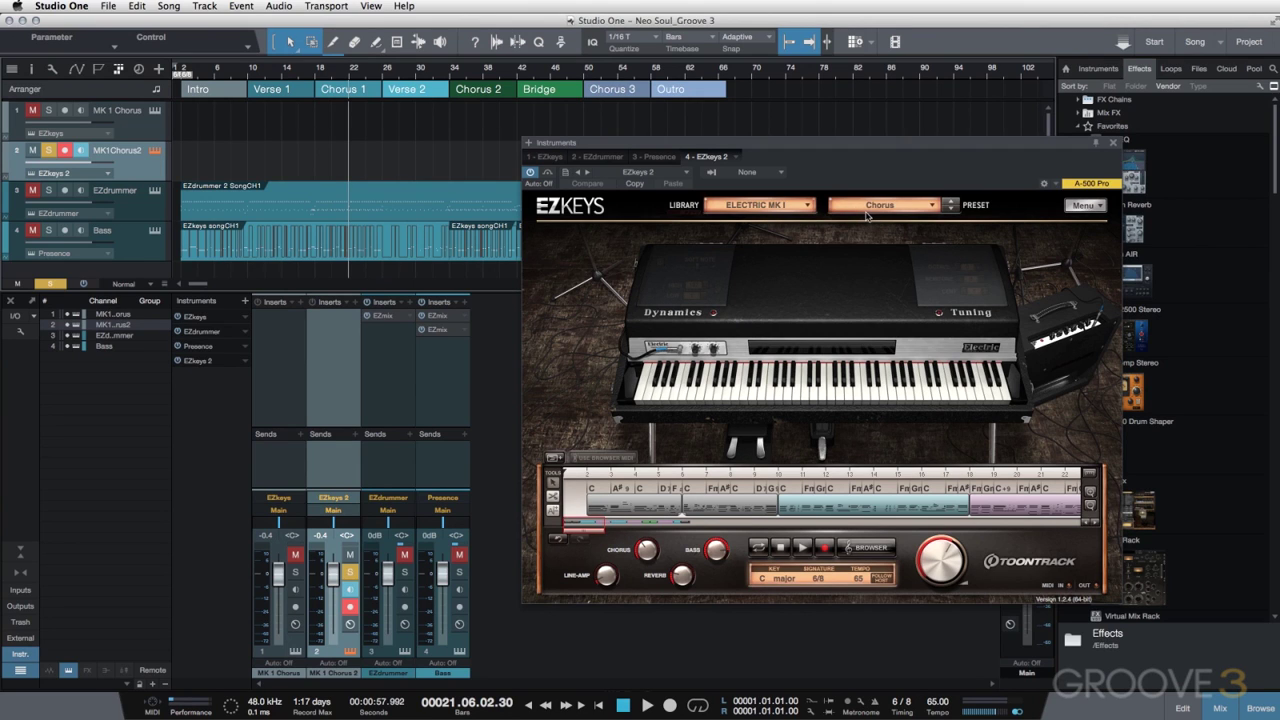
{"action": "key", "text": "space"}
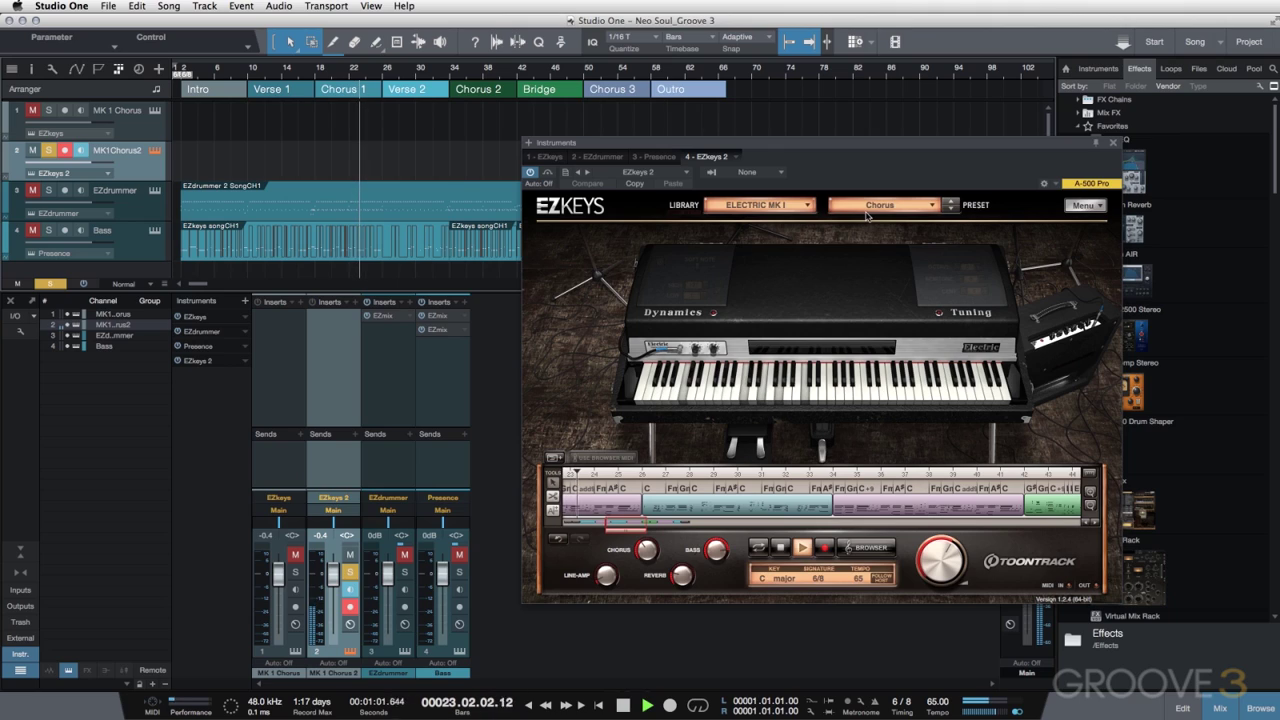
- Switch the second EZkeys to the Soft Ballad preset and play it
{"action": "key", "text": "space"}
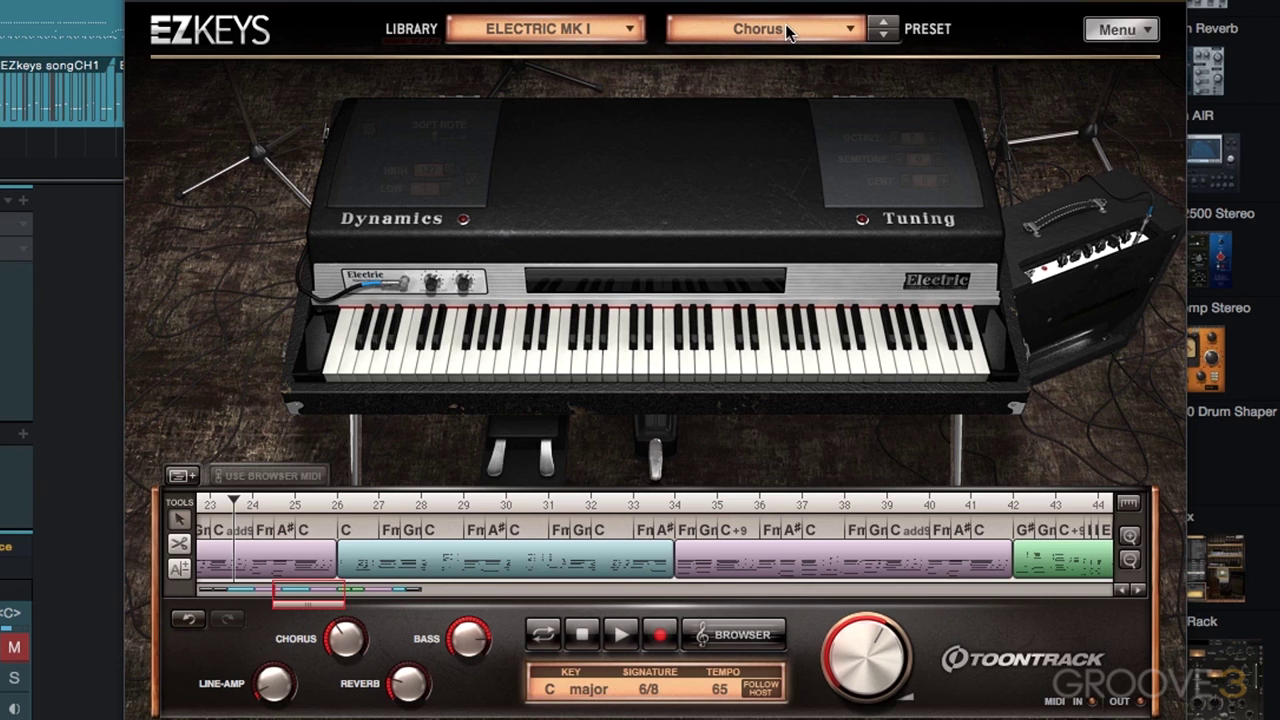
{"action": "left_click", "coordinate": [785, 28]}
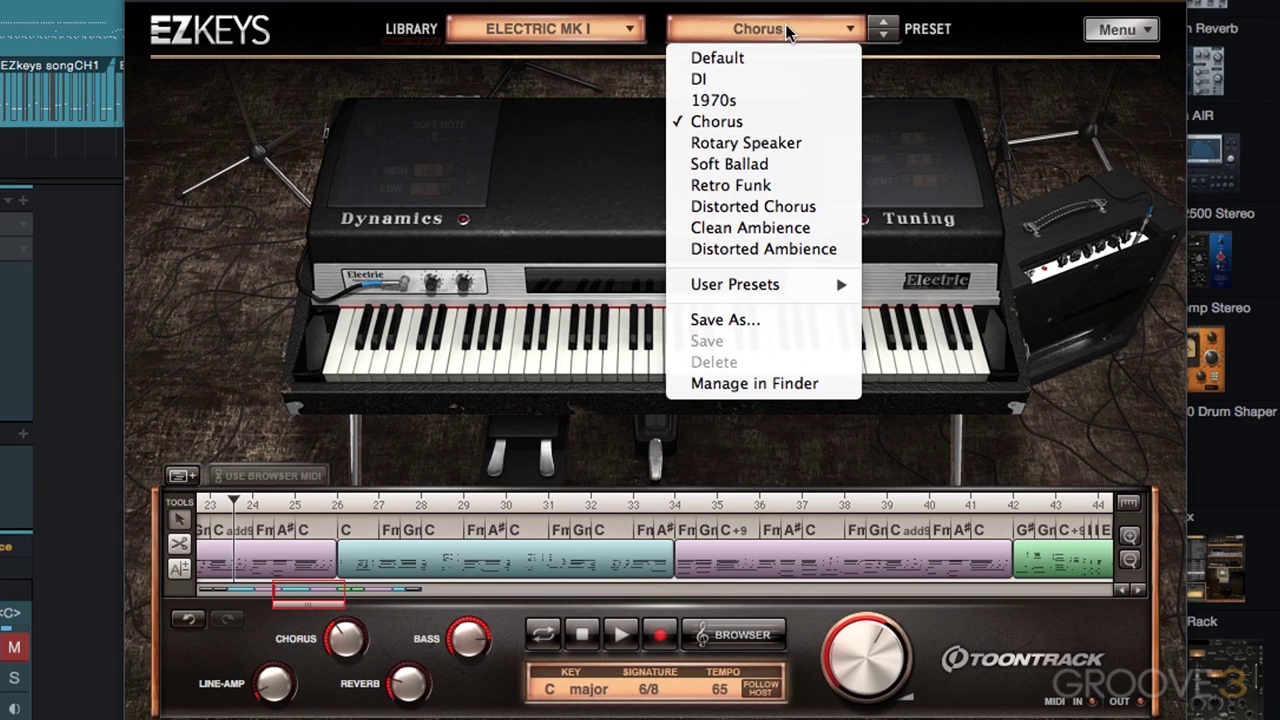
{"action": "left_click", "coordinate": [788, 167]}
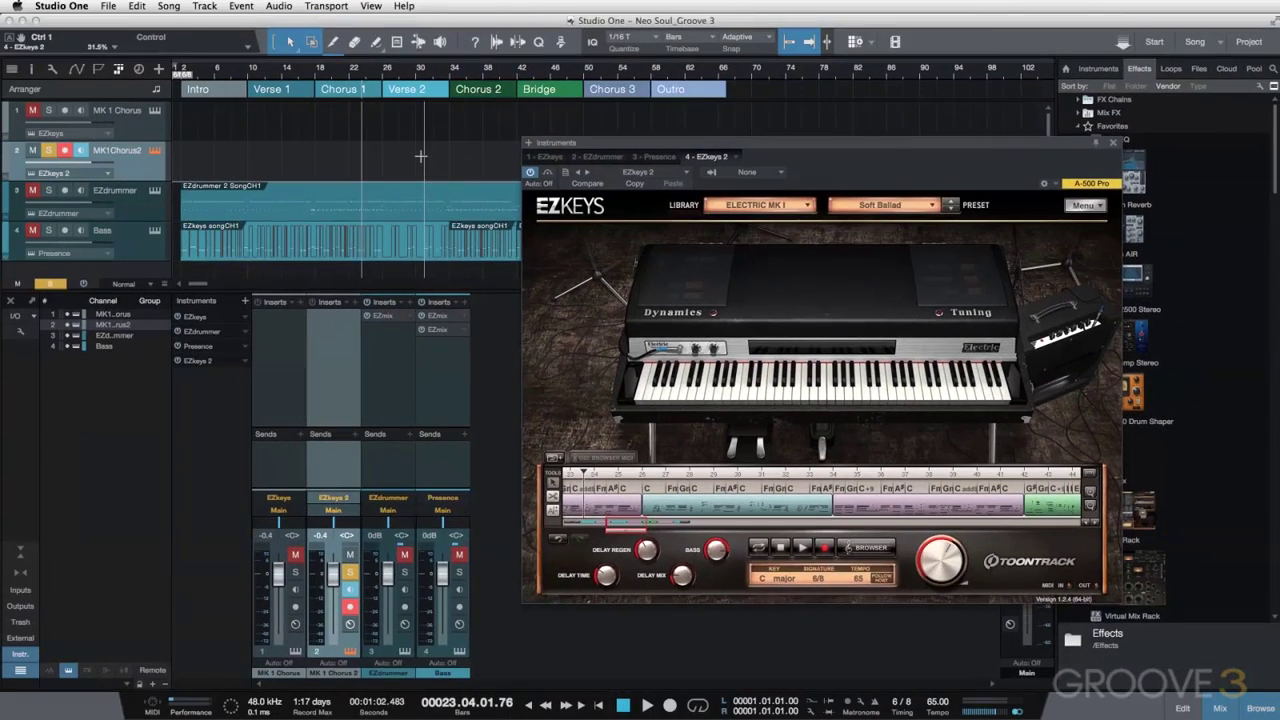
{"action": "key", "text": "space"}
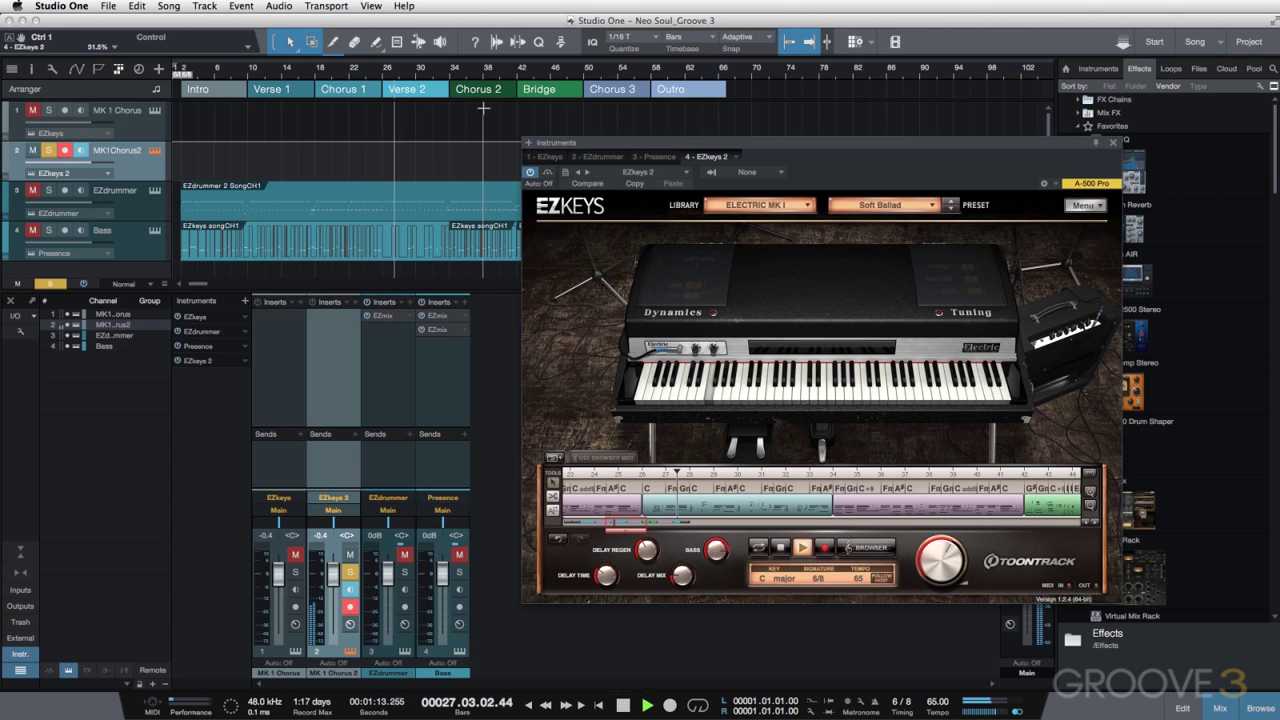
{"action": "key", "text": "space"}
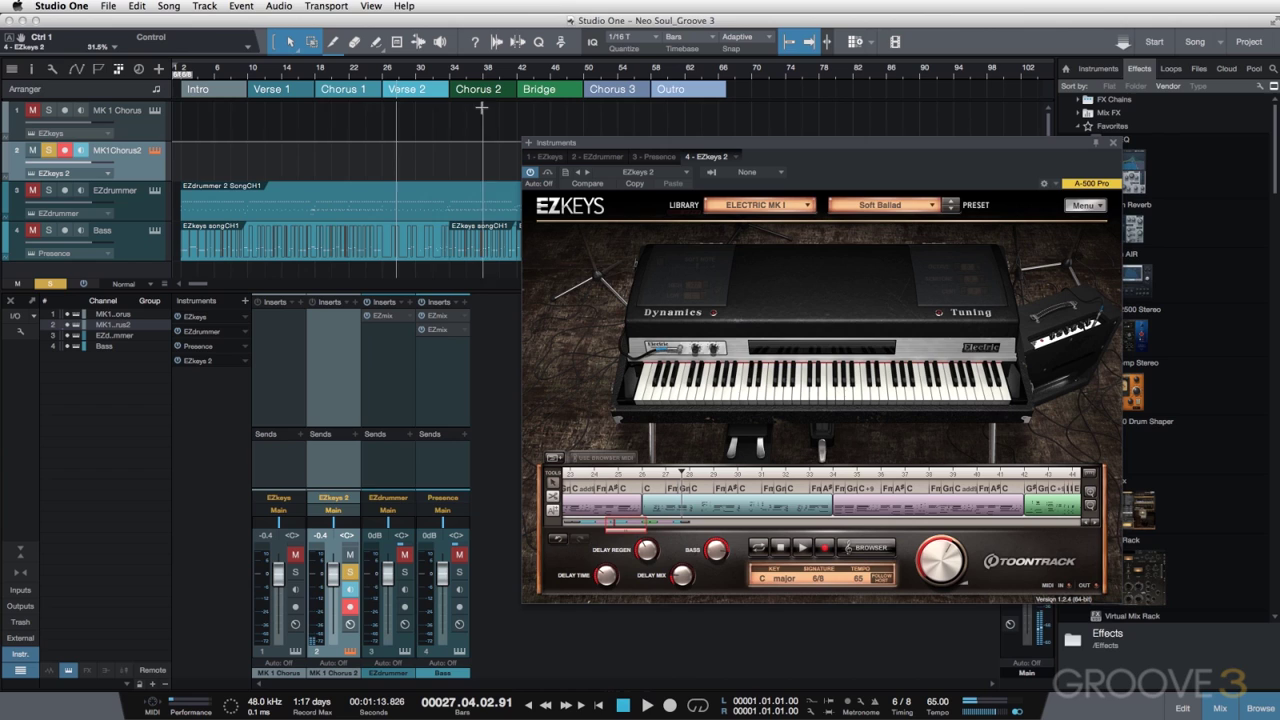
- Rename the duplicated keys track to 'MK 1 Soft Ballad'
{"action": "double_click", "coordinate": [112, 150]}
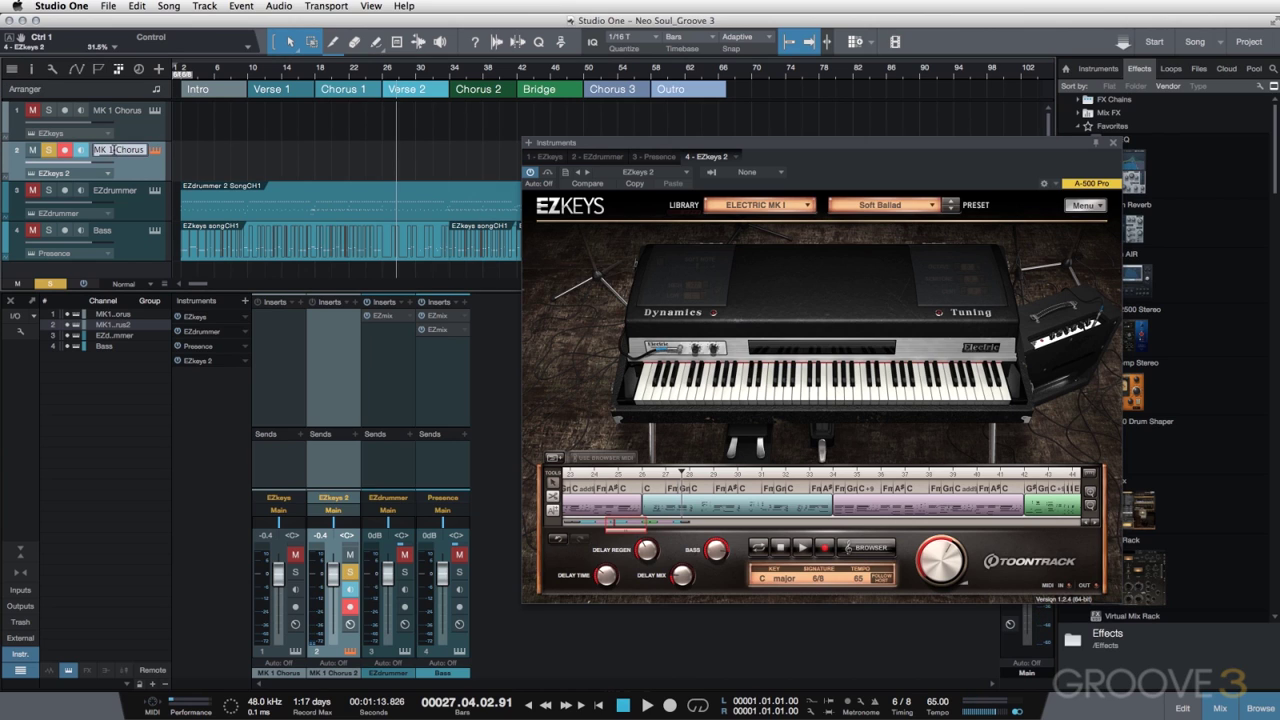
{"action": "type", "text": "MK 1 Soft Ballad"}
{"action": "key", "text": "Return"}
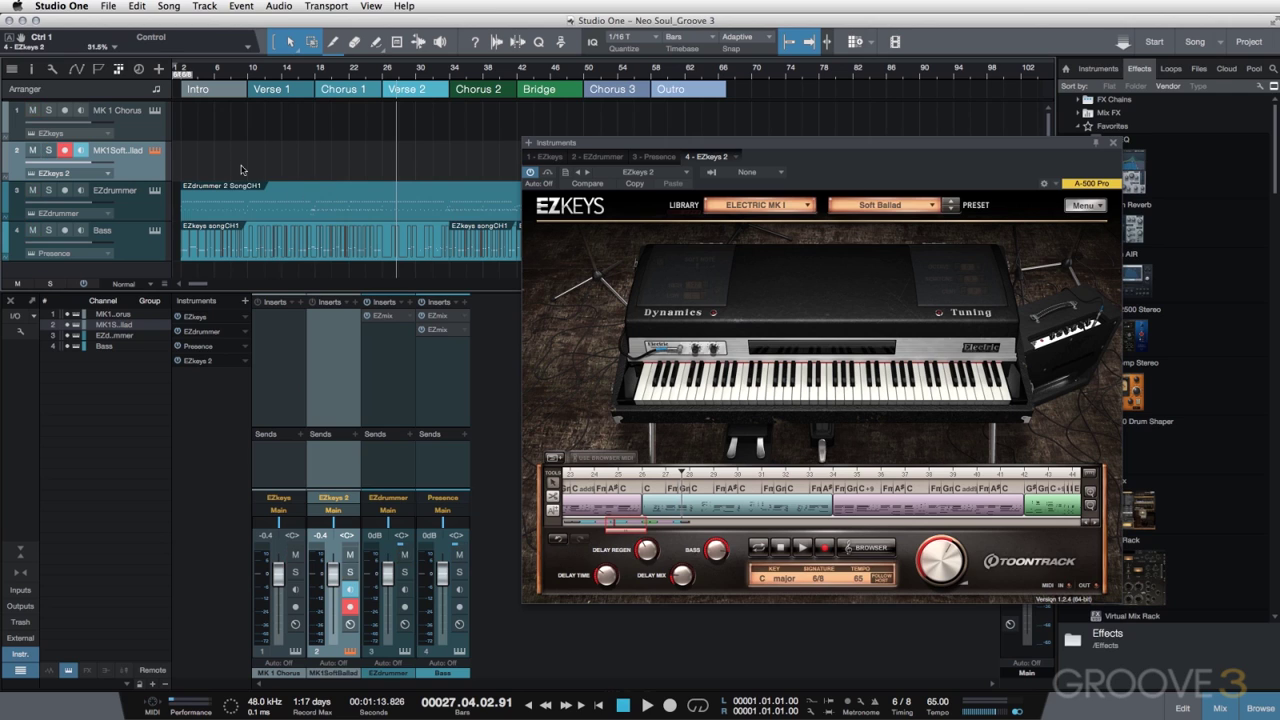
- Duplicate the Soft Ballad track with its instrument using Shift+D and solo the new track
{"action": "right_click", "coordinate": [131, 175]}
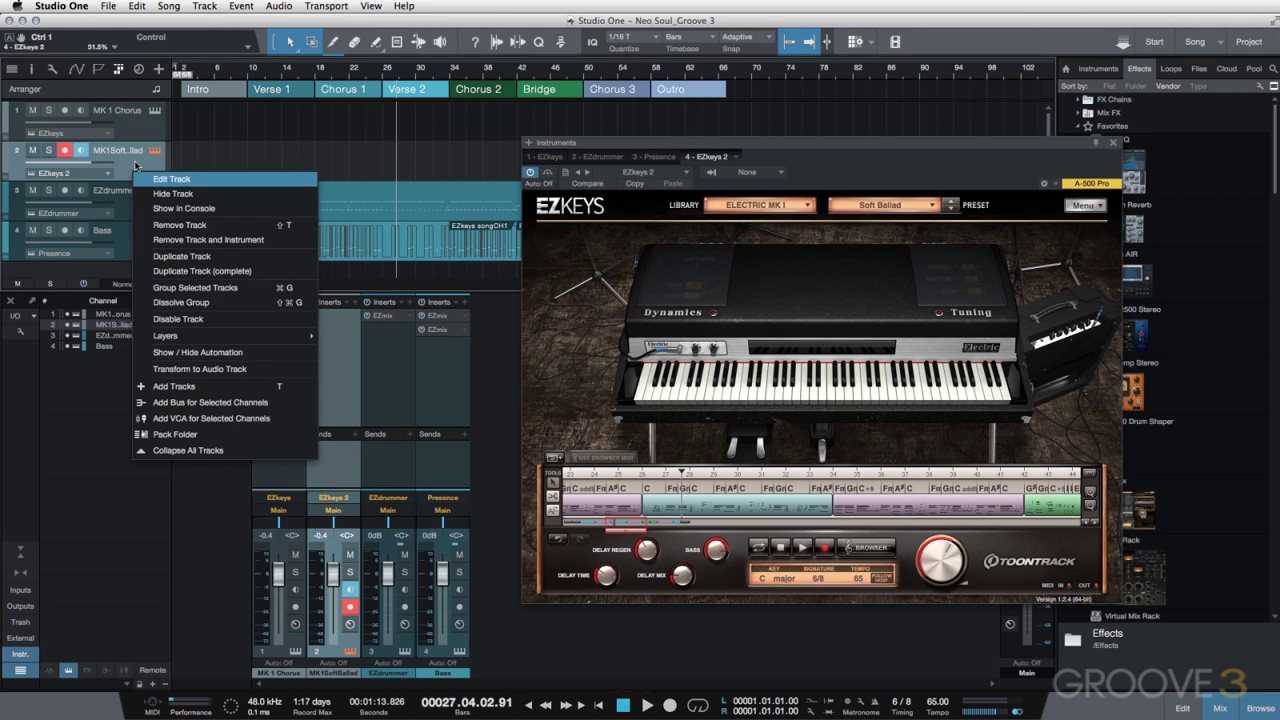
{"action": "key", "text": "Escape"}
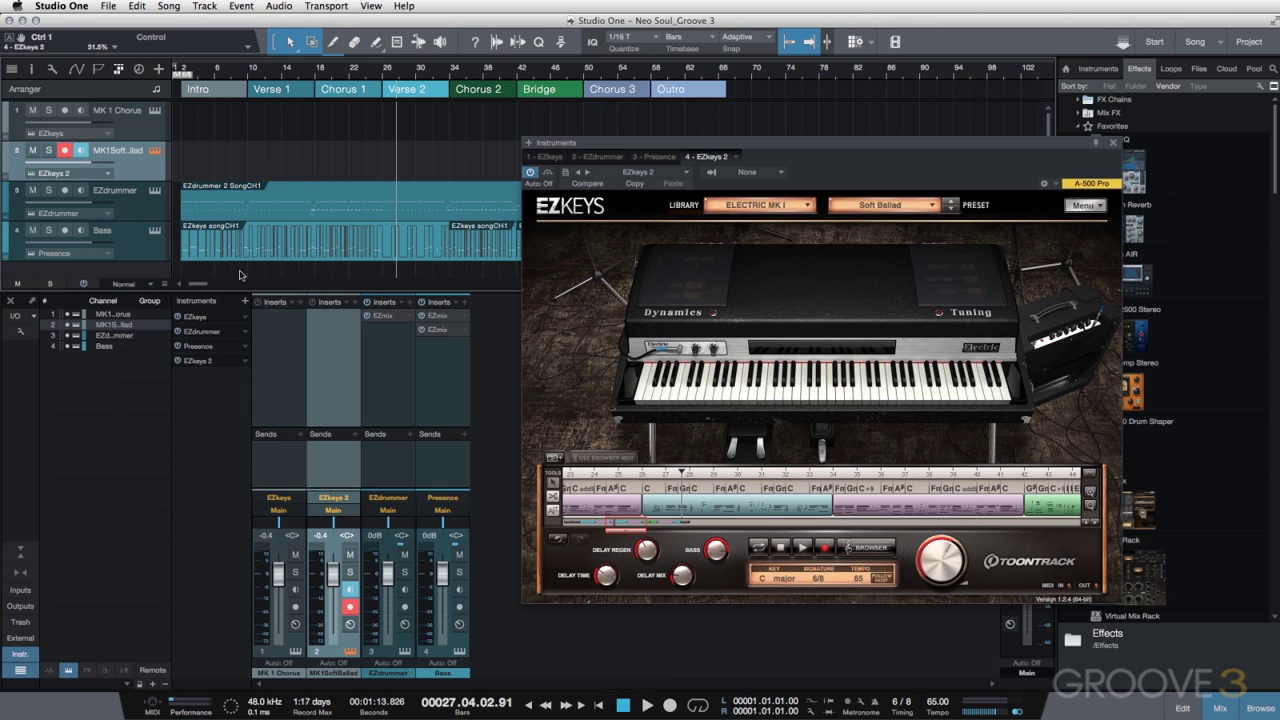
{"action": "key", "text": "shift+d"}
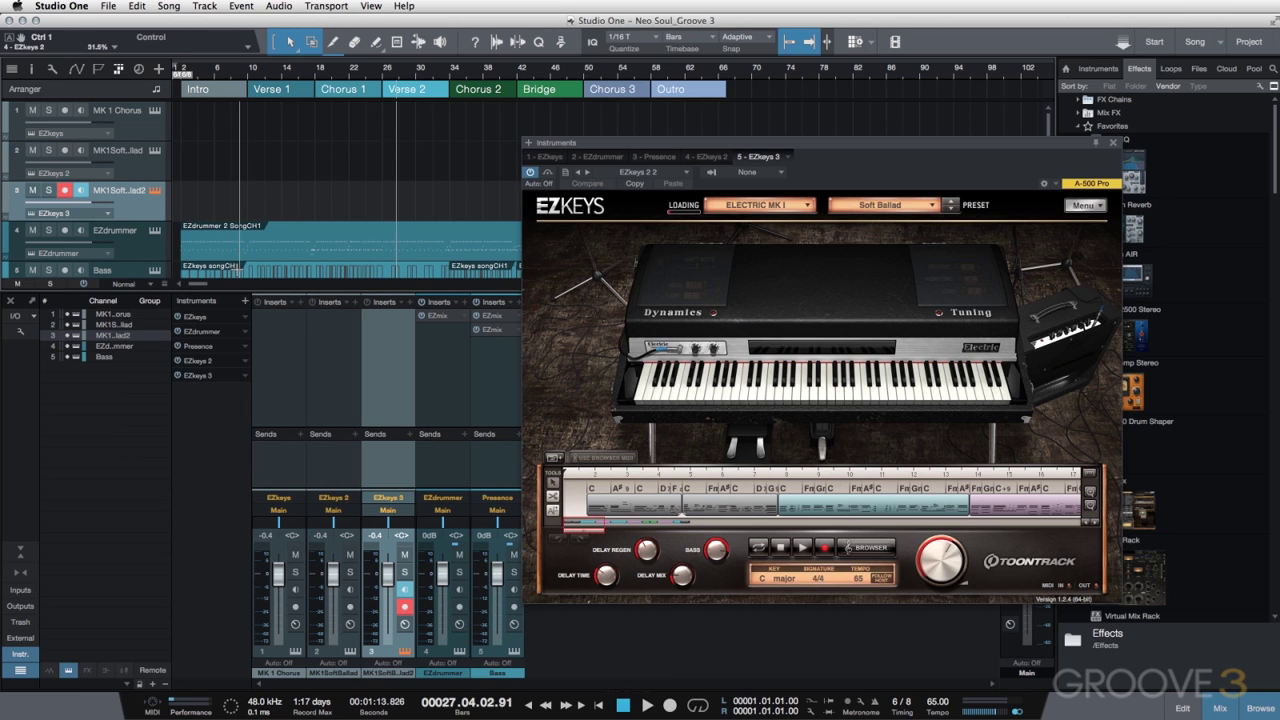
{"action": "key", "text": "s"}
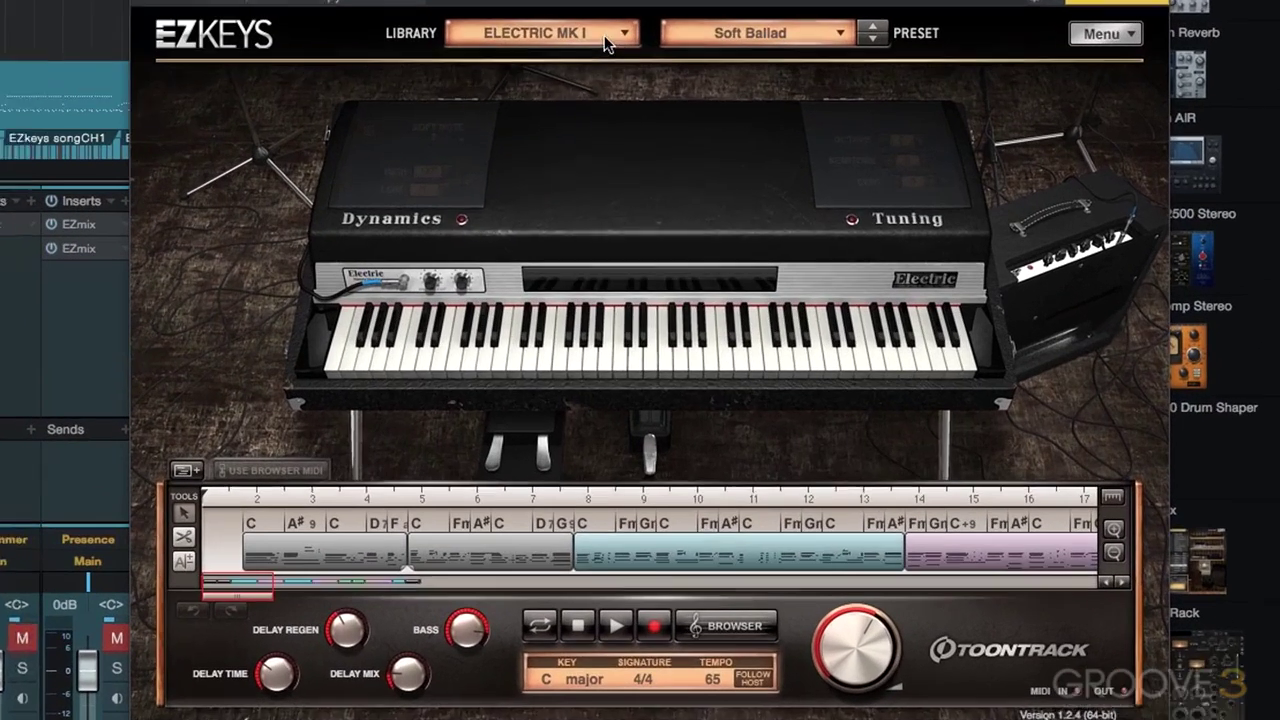
- Load the Electric 200A library into the third EZkeys, keeping its Default preset
{"action": "left_click", "coordinate": [756, 208]}
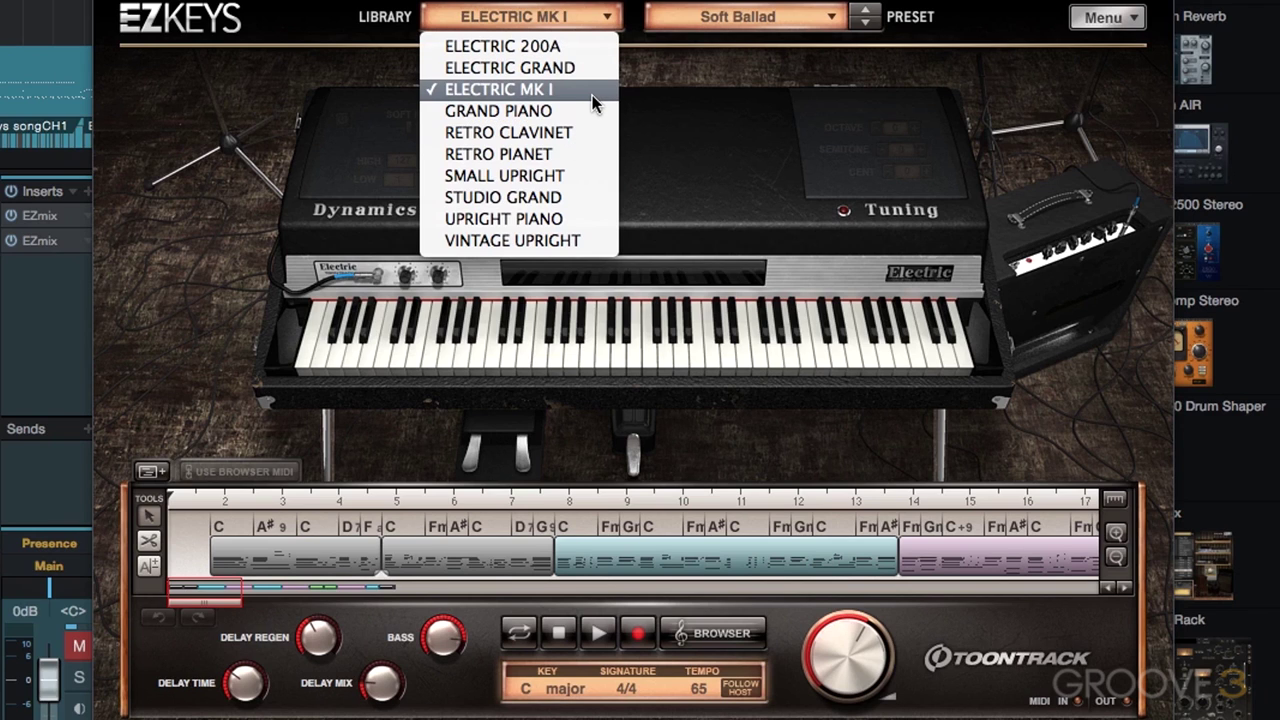
{"action": "left_click", "coordinate": [600, 45]}
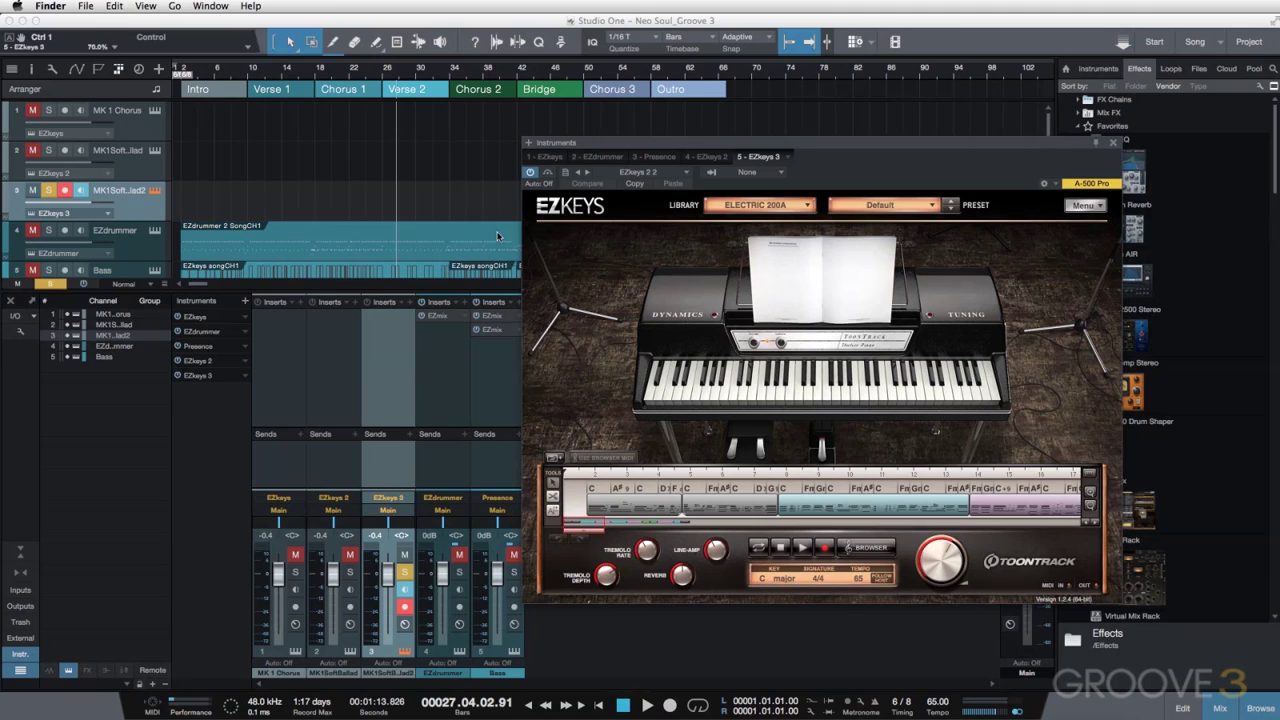
{"action": "left_click", "coordinate": [767, 212]}
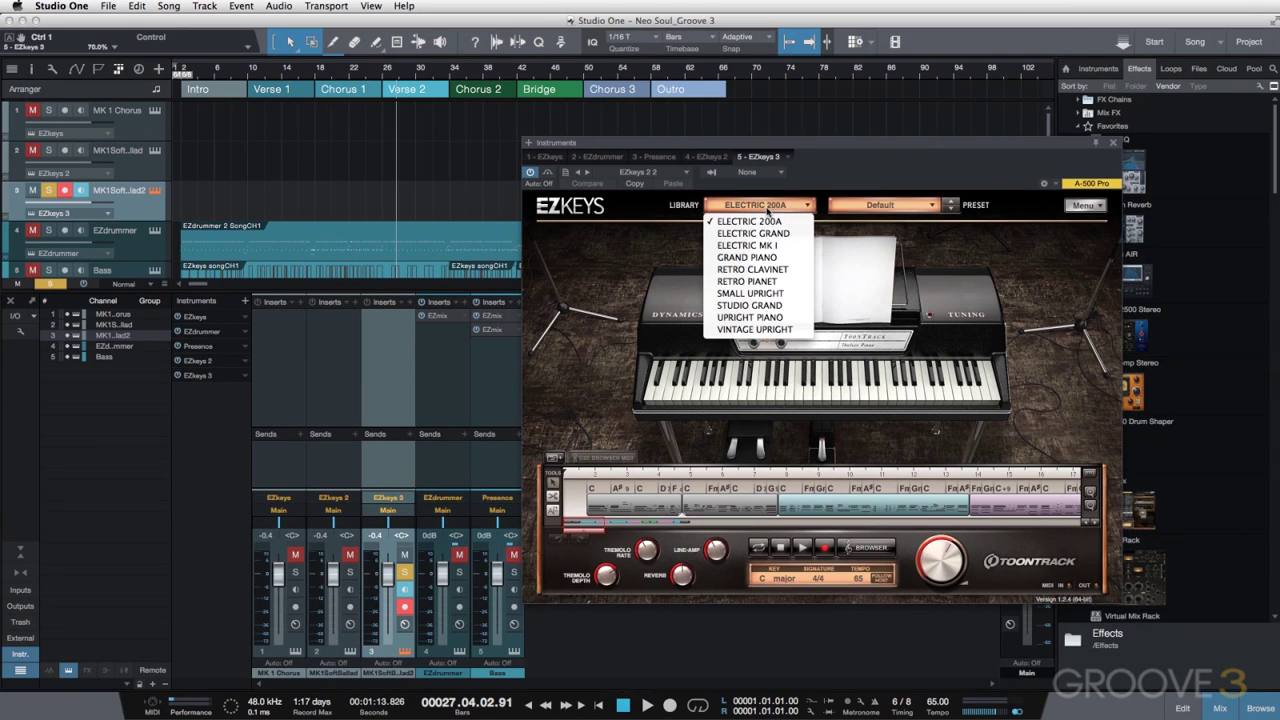
{"action": "left_click", "coordinate": [860, 195]}
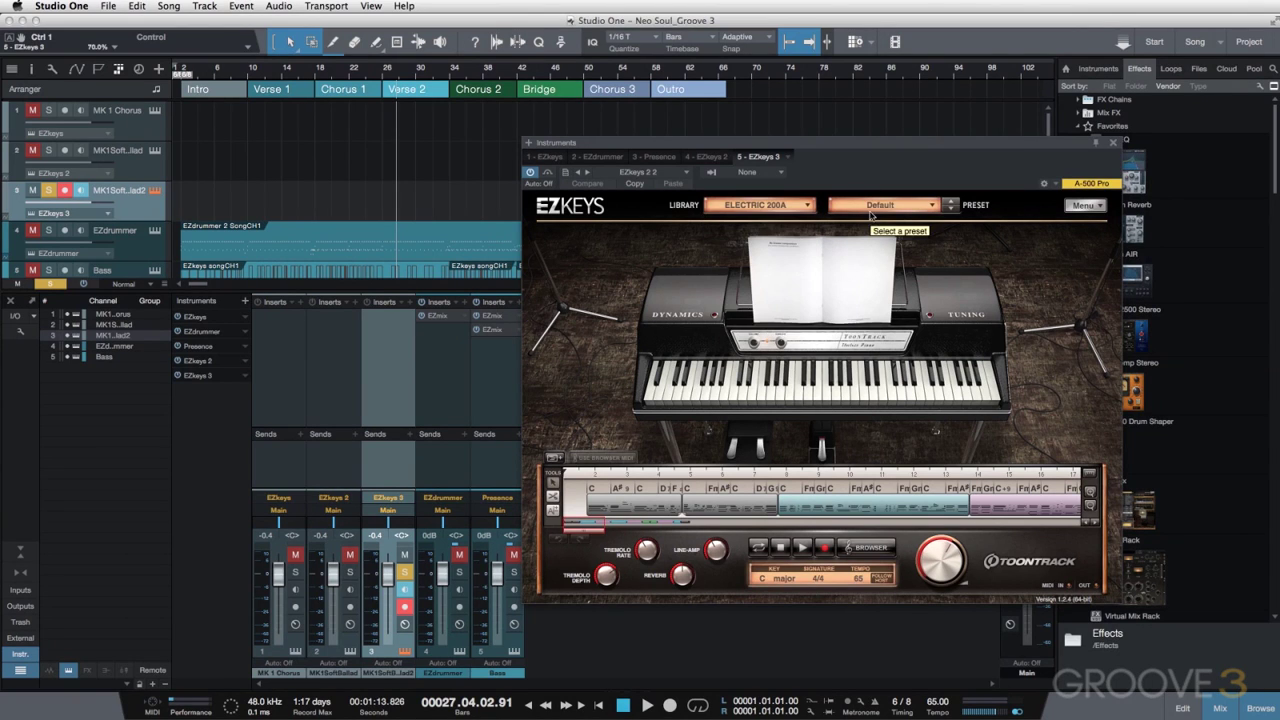
{"action": "left_click", "coordinate": [893, 206]}
{"action": "left_click", "coordinate": [888, 169]}
- Play Electric 200A from bar 18, then set tremolo depth to 40% and line-amp to about 20%
{"action": "left_click", "coordinate": [313, 74]}
{"action": "key", "text": "space"}
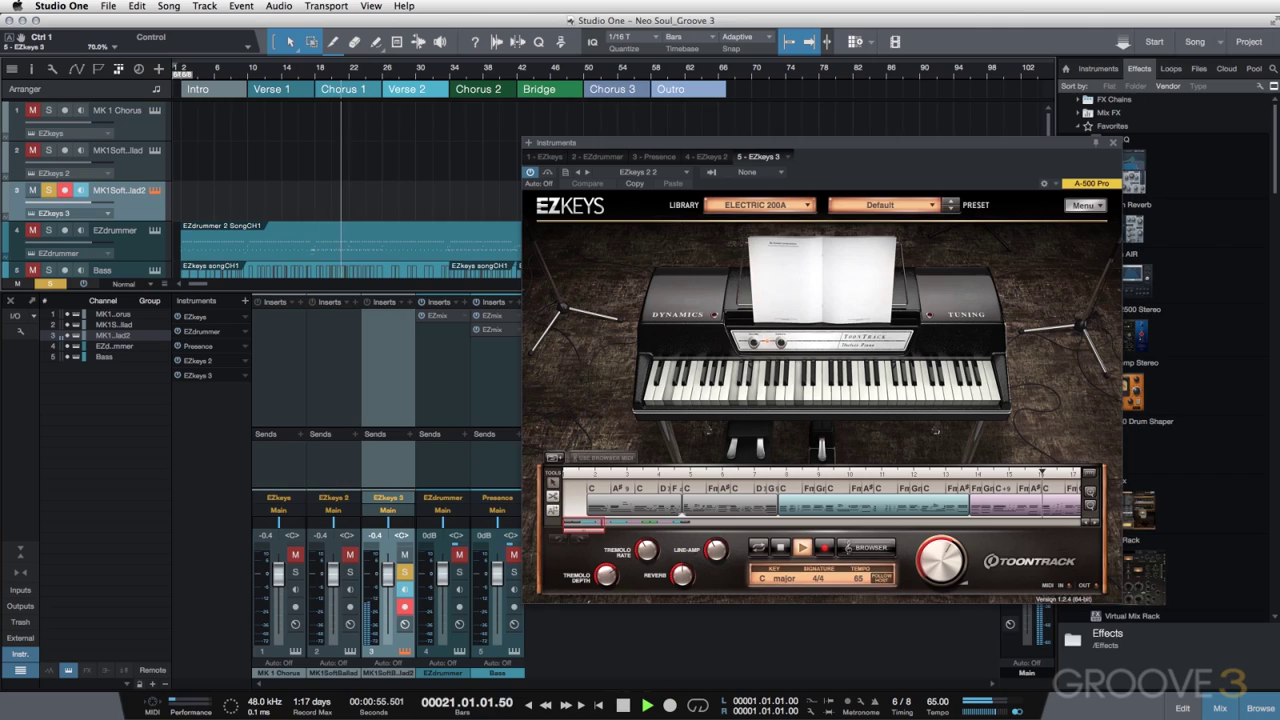
{"action": "key", "text": "space"}
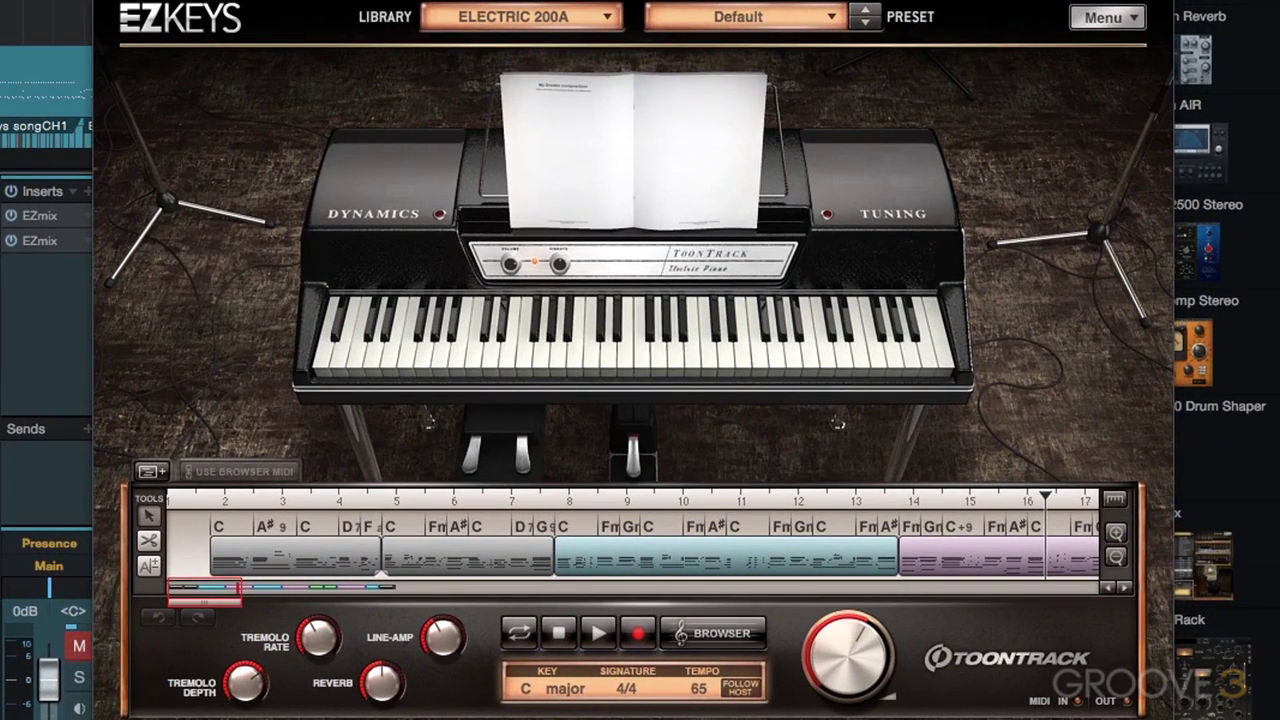
{"action": "left_click_drag", "start_coordinate": [245, 694], "coordinate": [245, 701]}
{"action": "left_click_drag", "start_coordinate": [433, 652], "coordinate": [454, 645]}
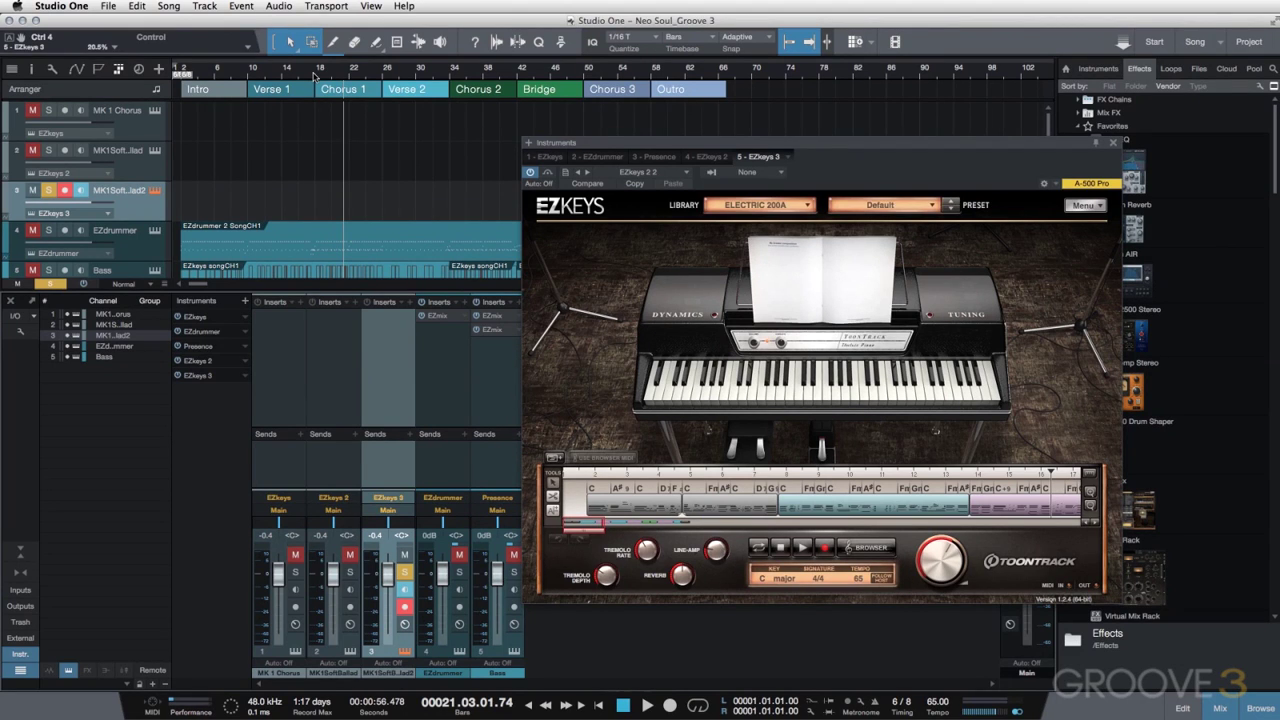
- Play from bar 18, then solo all three keys tracks and play the layered parts
{"action": "left_click", "coordinate": [314, 75]}
{"action": "key", "text": "space"}
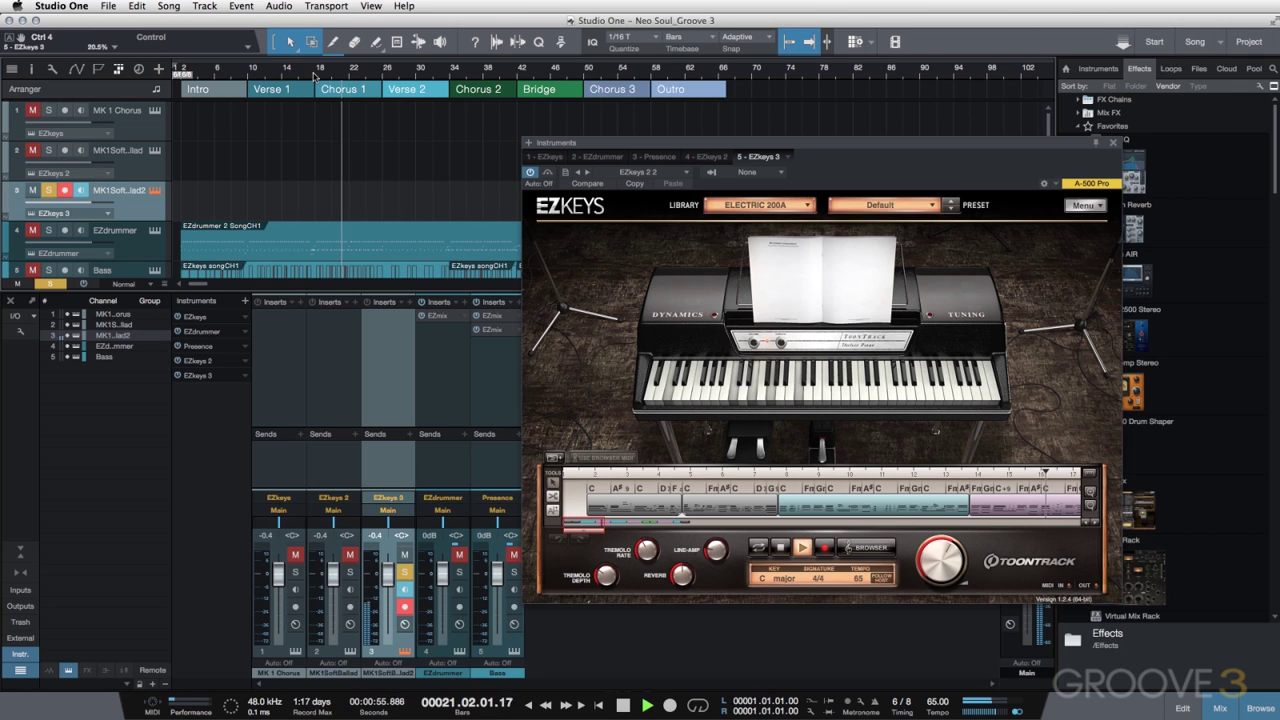
{"action": "key", "text": "space"}
{"action": "left_click", "coordinate": [48, 190]}
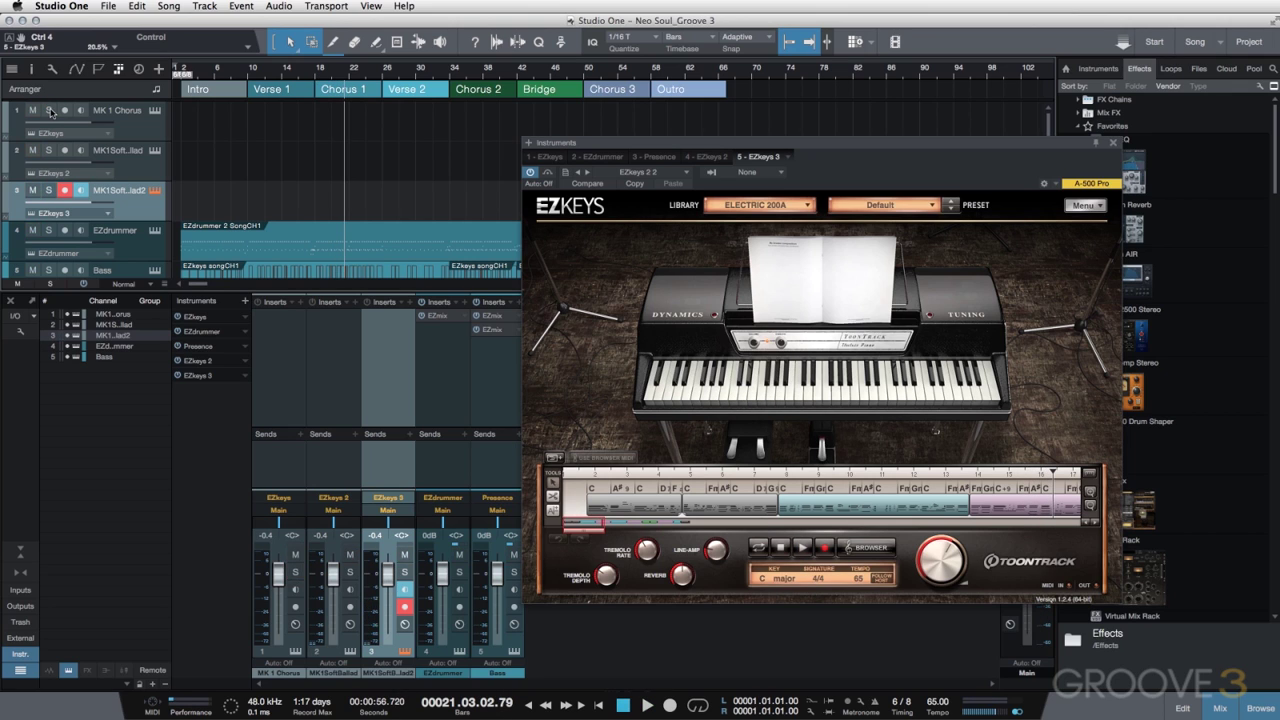
{"action": "left_click_drag", "start_coordinate": [48, 110], "coordinate": [48, 190]}
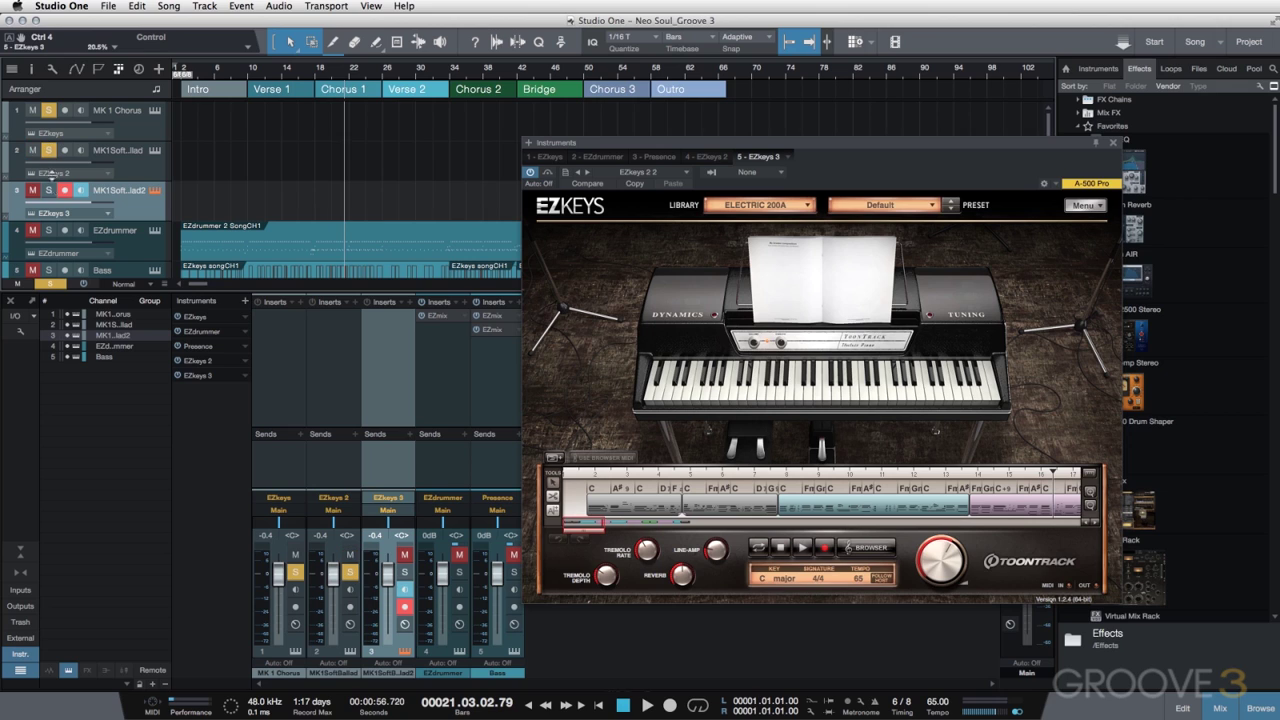
{"action": "left_click", "coordinate": [315, 80]}
{"action": "key", "text": "space"}
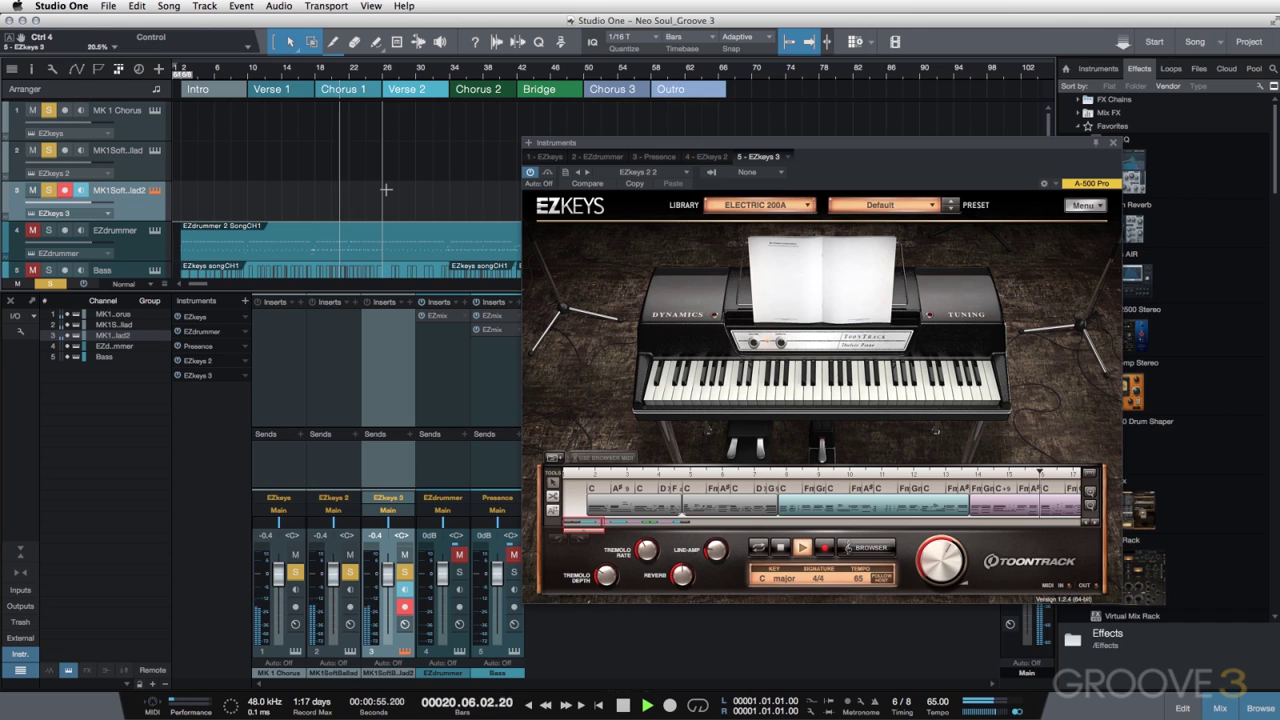
{"action": "key", "text": "space"}
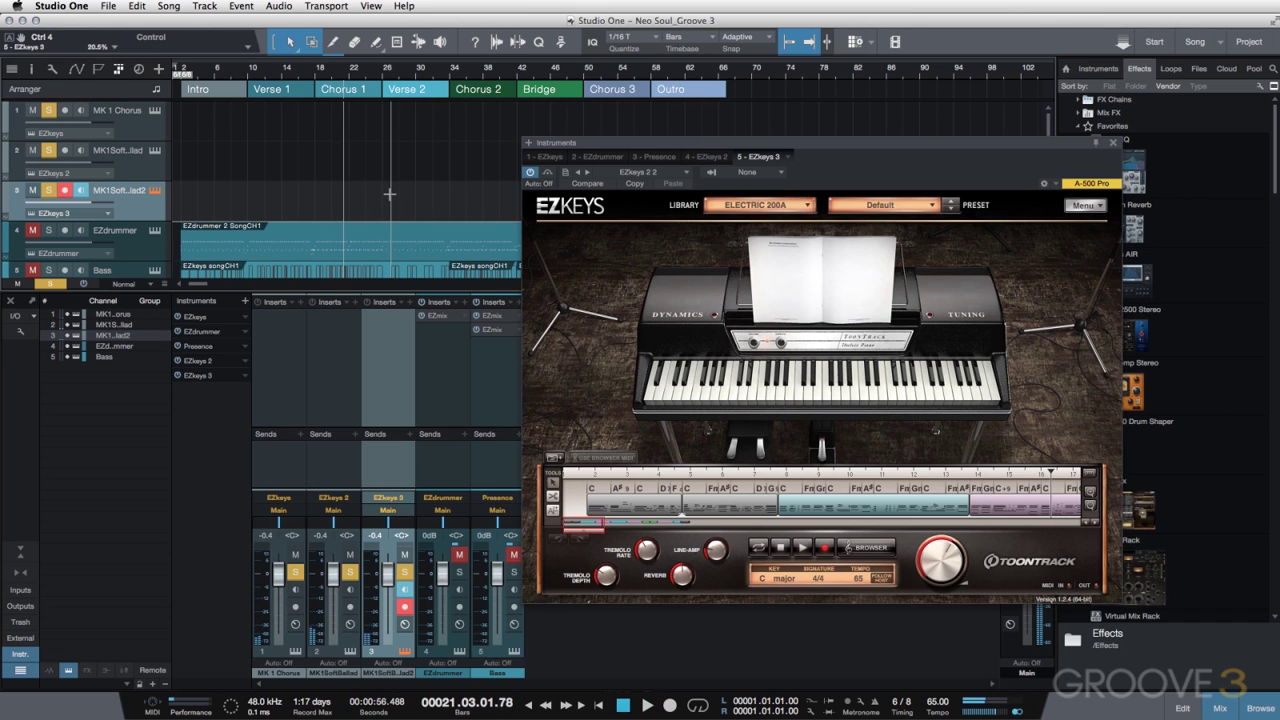
- Leave only MK 1 Chorus soloed and play its layer alone from bar 18
{"action": "left_click", "coordinate": [48, 150]}
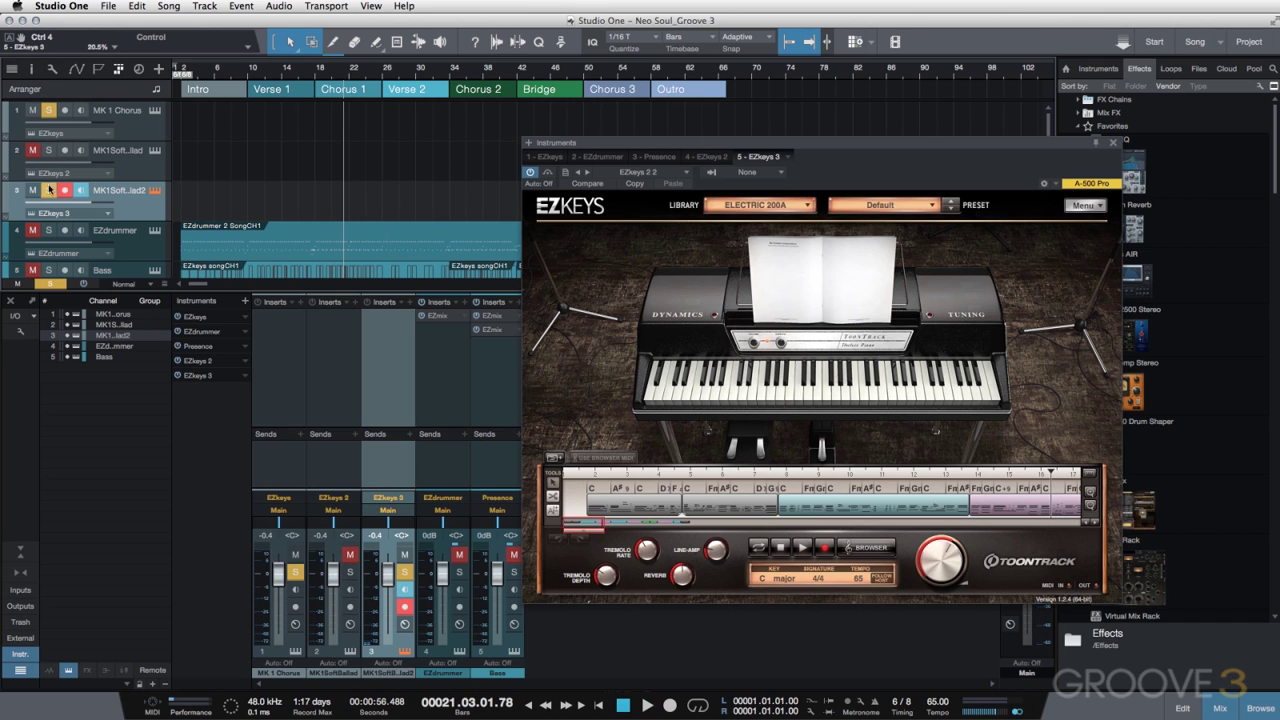
{"action": "left_click", "coordinate": [48, 190]}
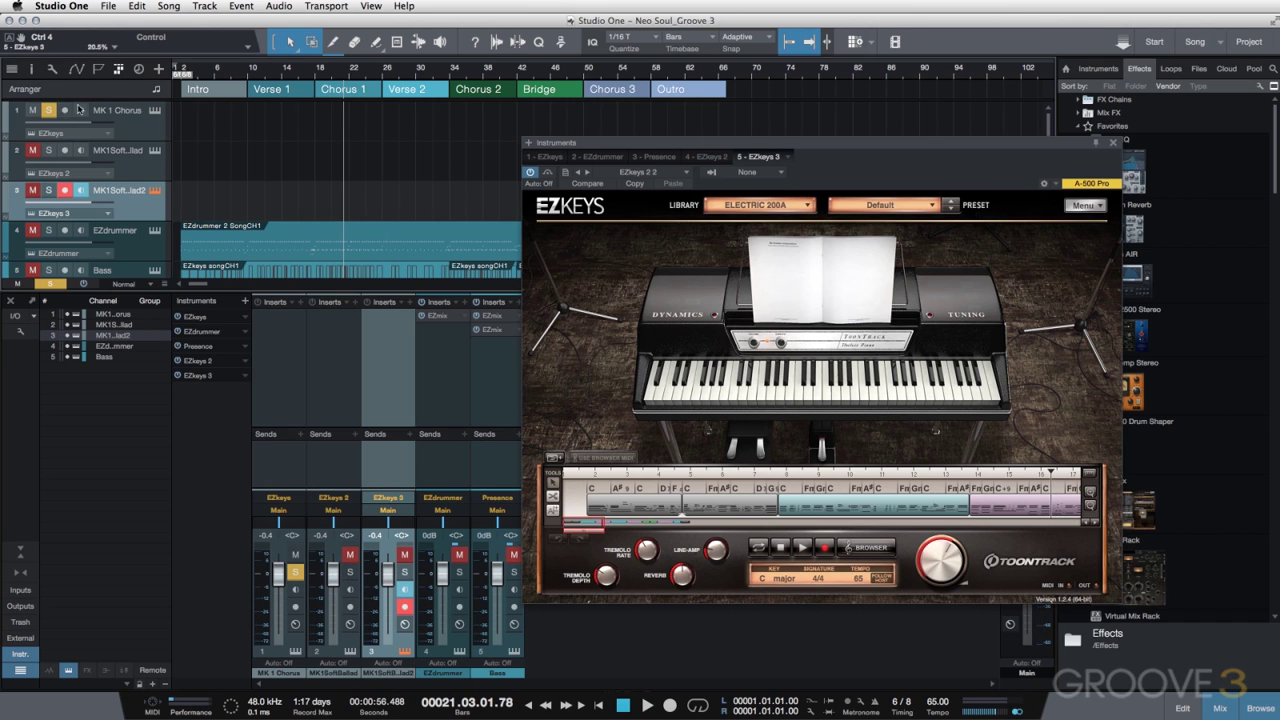
{"action": "left_click", "coordinate": [155, 111]}
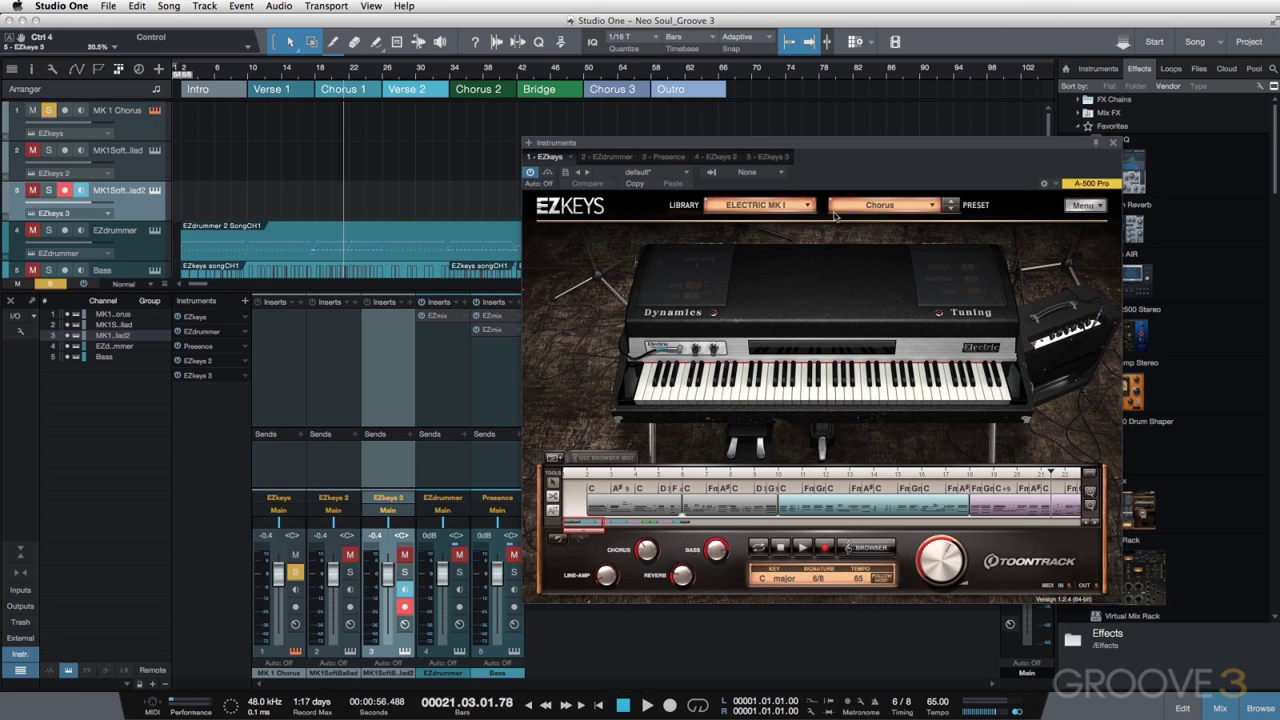
{"action": "left_click", "coordinate": [318, 76]}
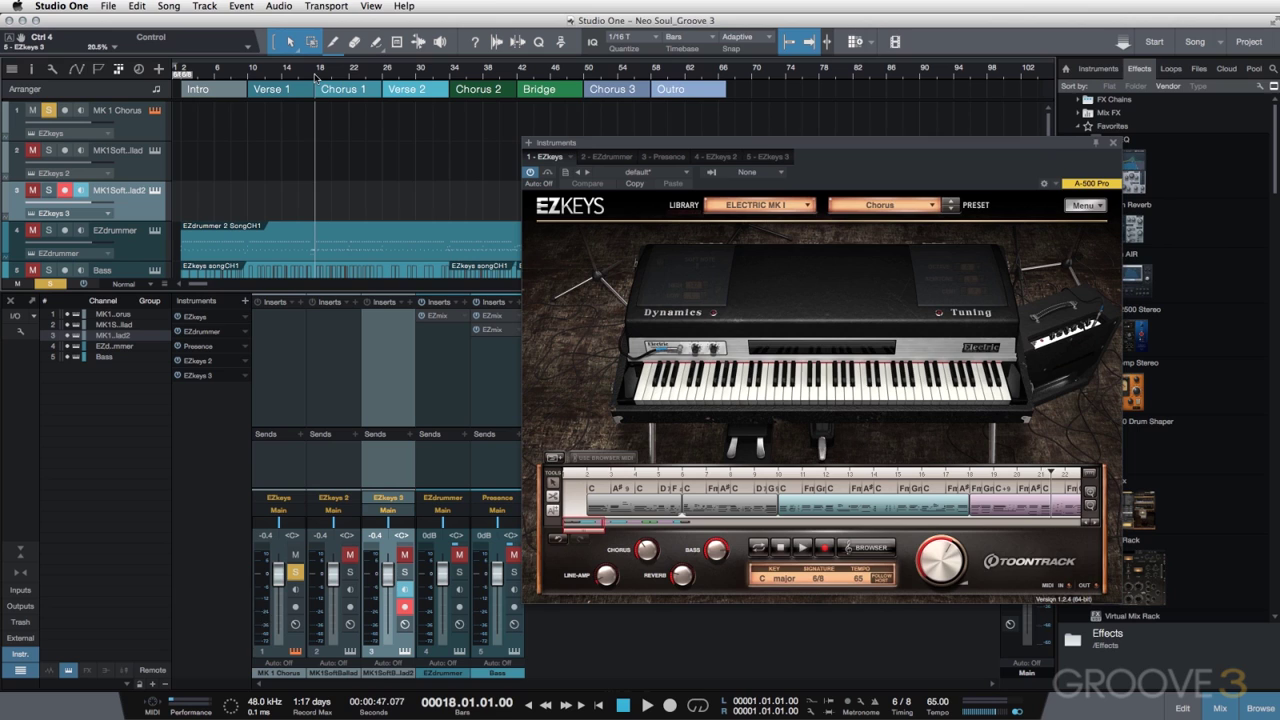
{"action": "key", "text": "space"}
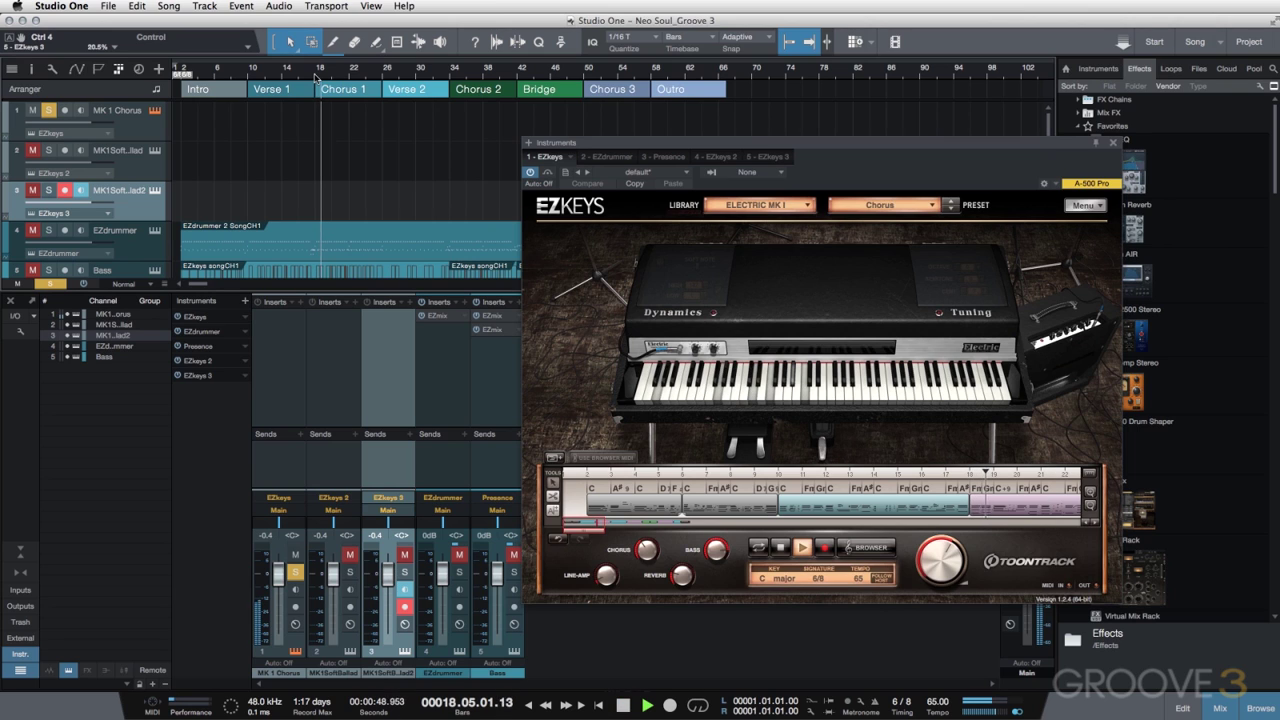
{"action": "key", "text": "space"}
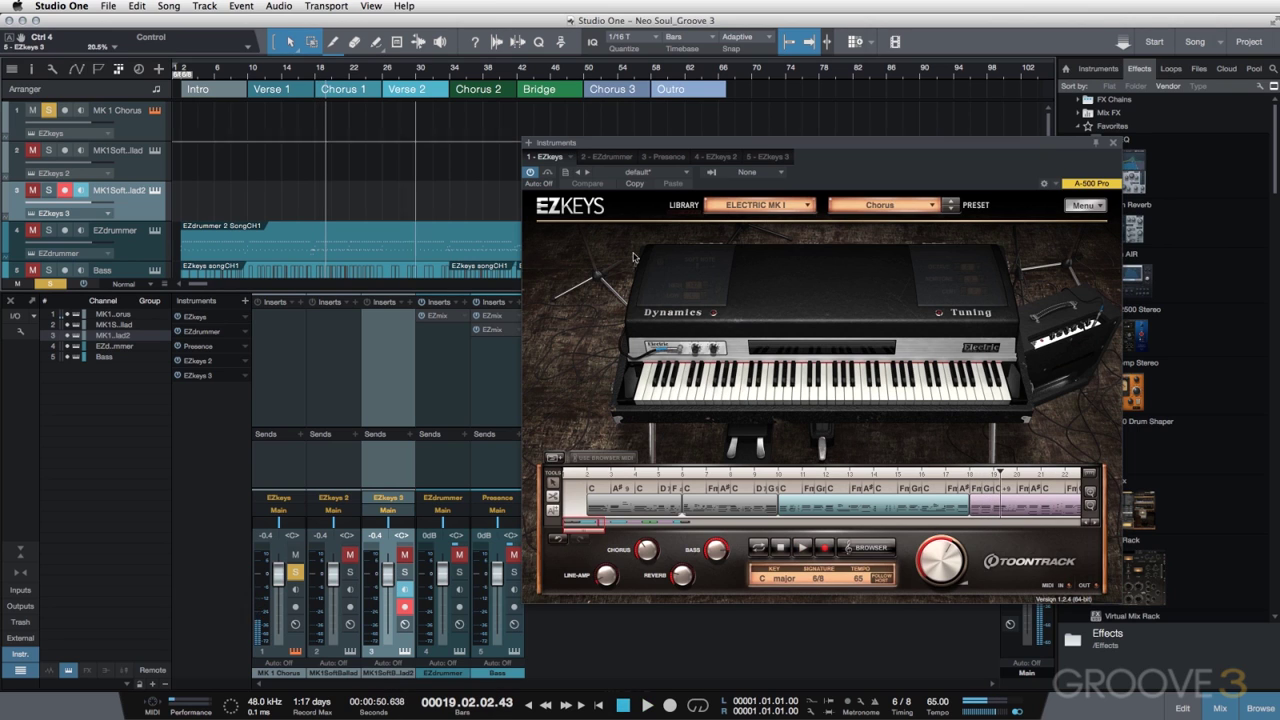
- Unsolo MK 1 Chorus and rename the third keys track 'Electric 200A'
{"action": "left_click", "coordinate": [48, 110]}
{"action": "double_click", "coordinate": [117, 190]}
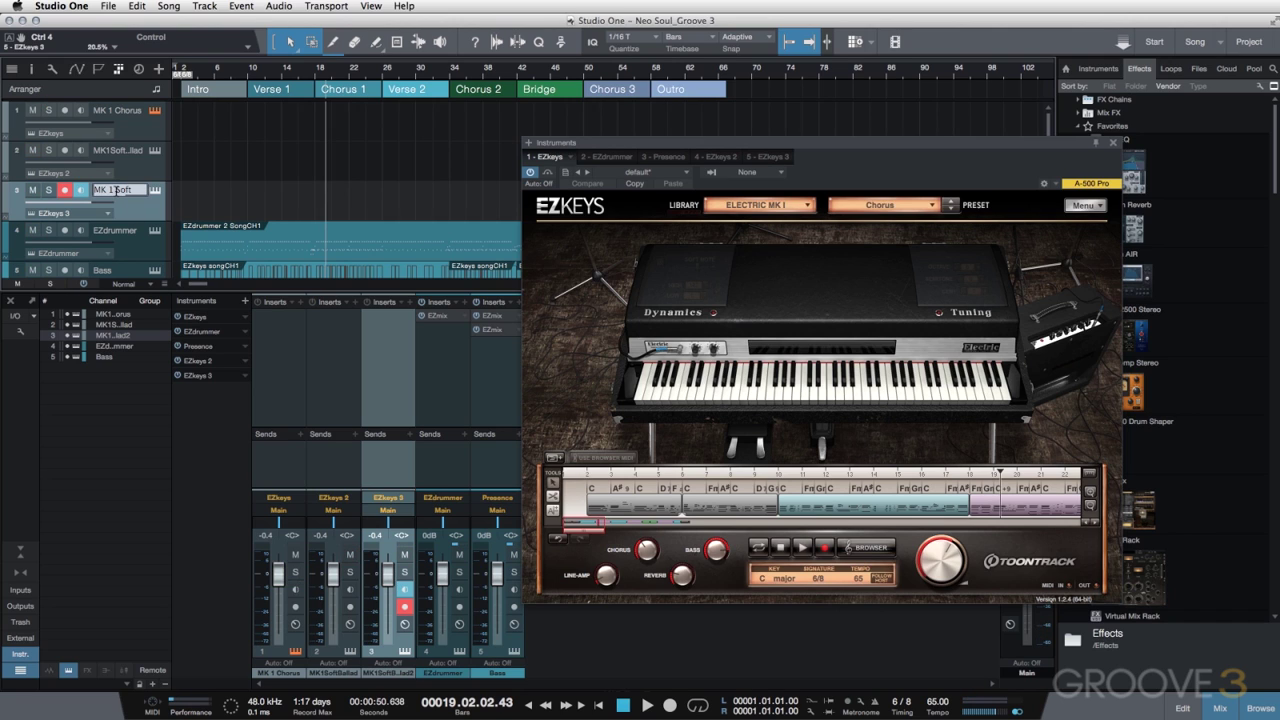
{"action": "type", "text": "Electric 200A"}
{"action": "key", "text": "Return"}
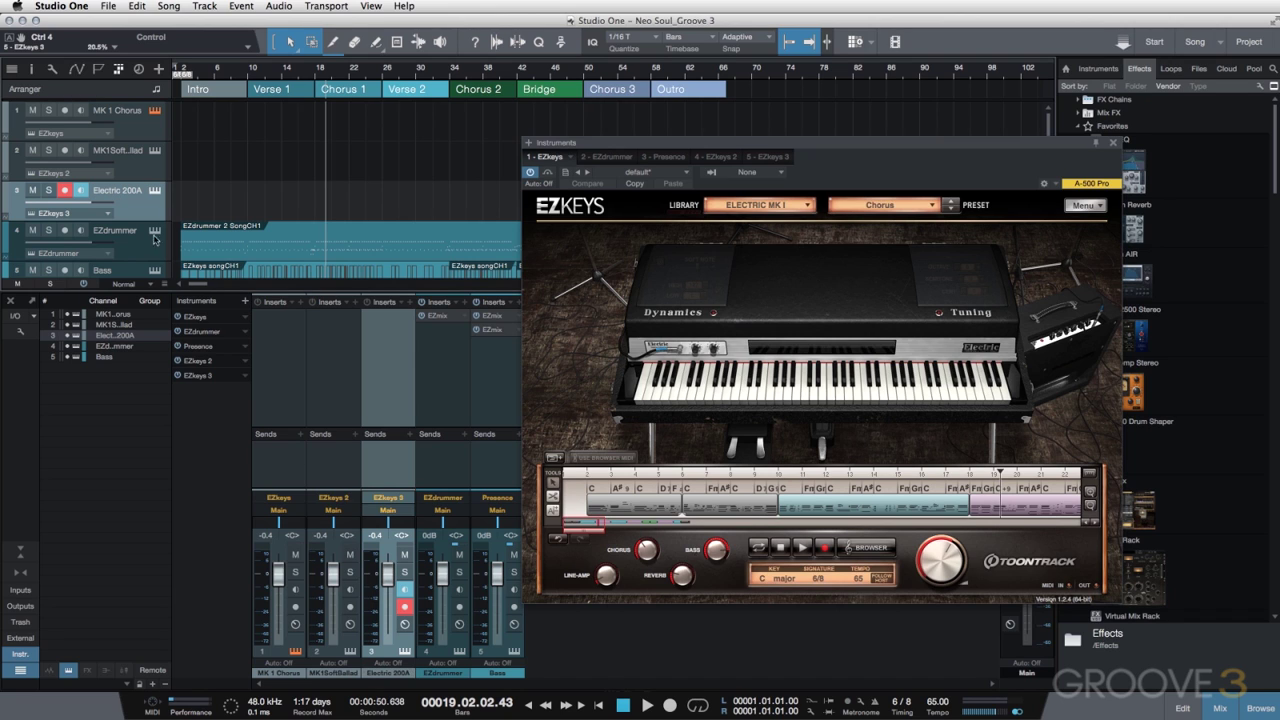
{"action": "left_click", "coordinate": [132, 177]}
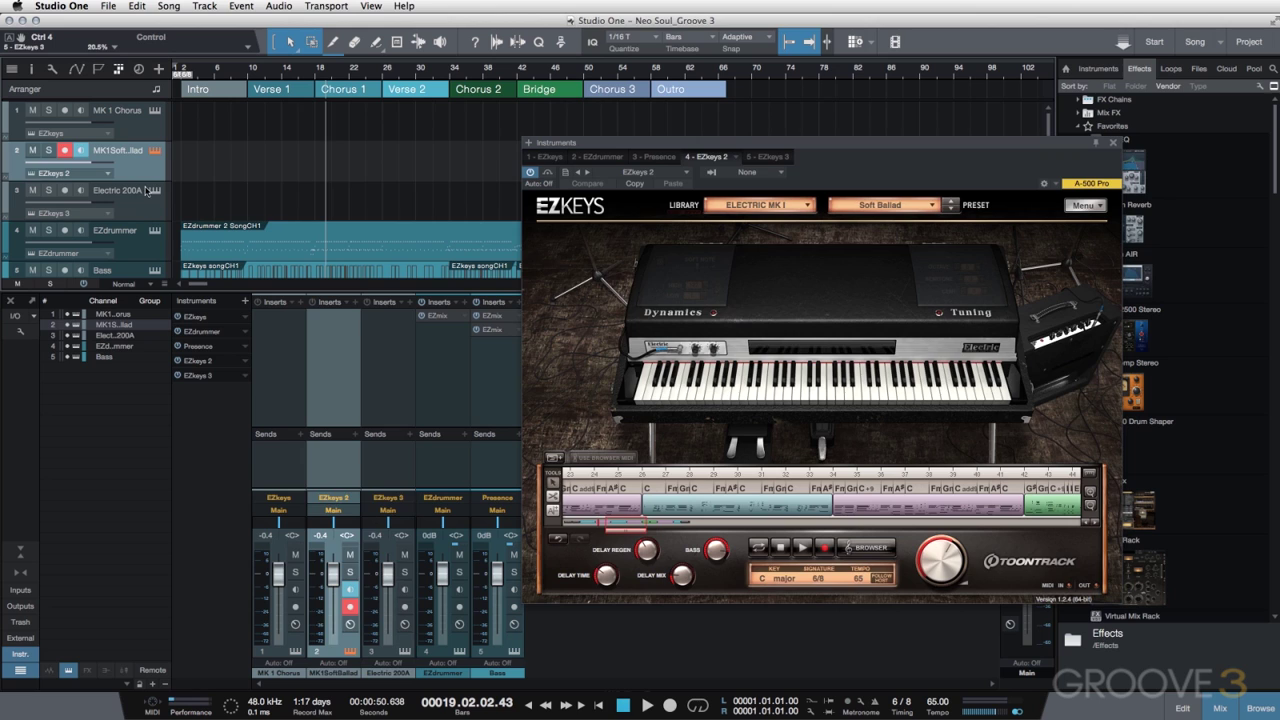
{"action": "left_click", "coordinate": [135, 217]}
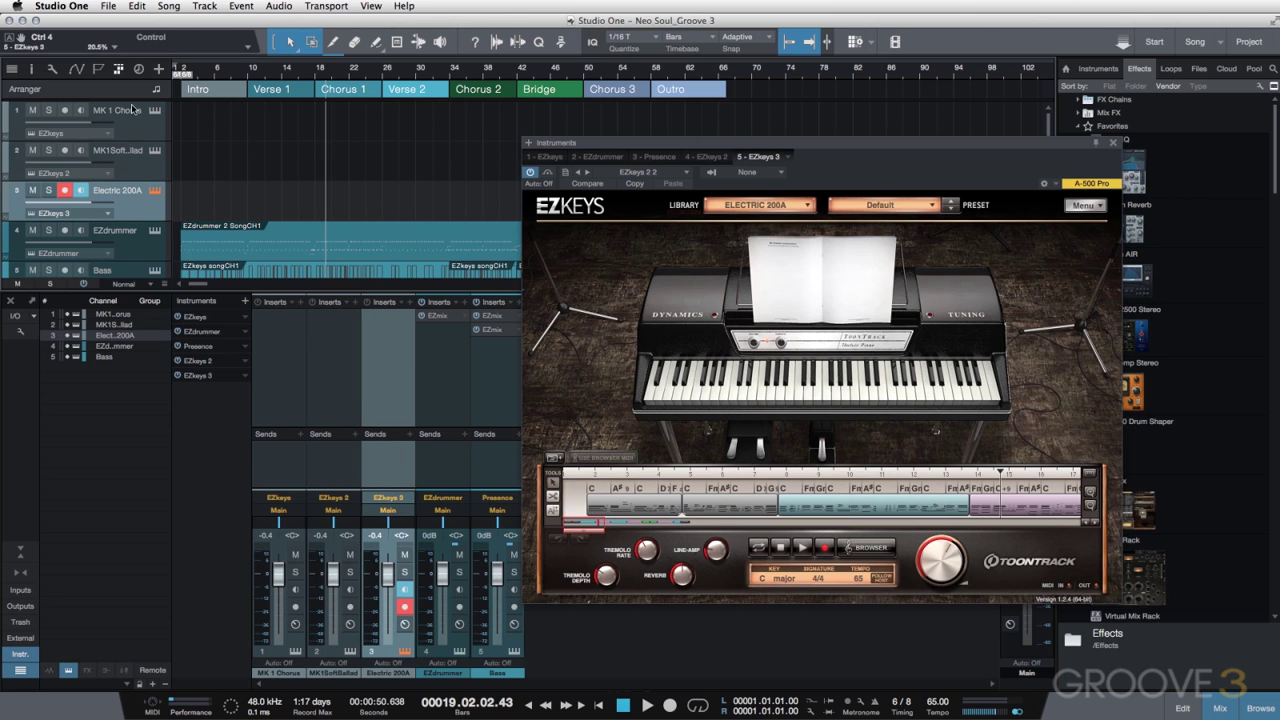
- Lower the Electric 200A fader to -9.4 dB and MK1SoftBallad to -16.4 dB
{"action": "left_click", "coordinate": [126, 129]}
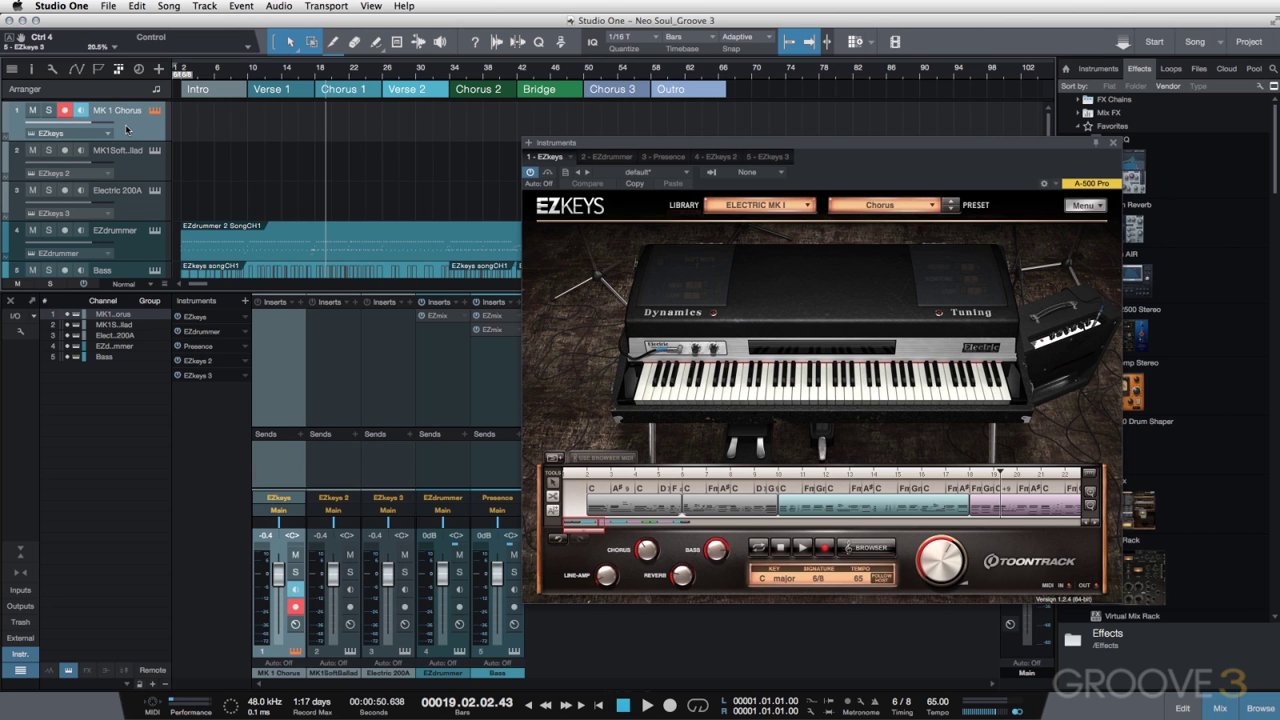
{"action": "left_click", "coordinate": [130, 173]}
{"action": "left_click", "coordinate": [130, 210]}
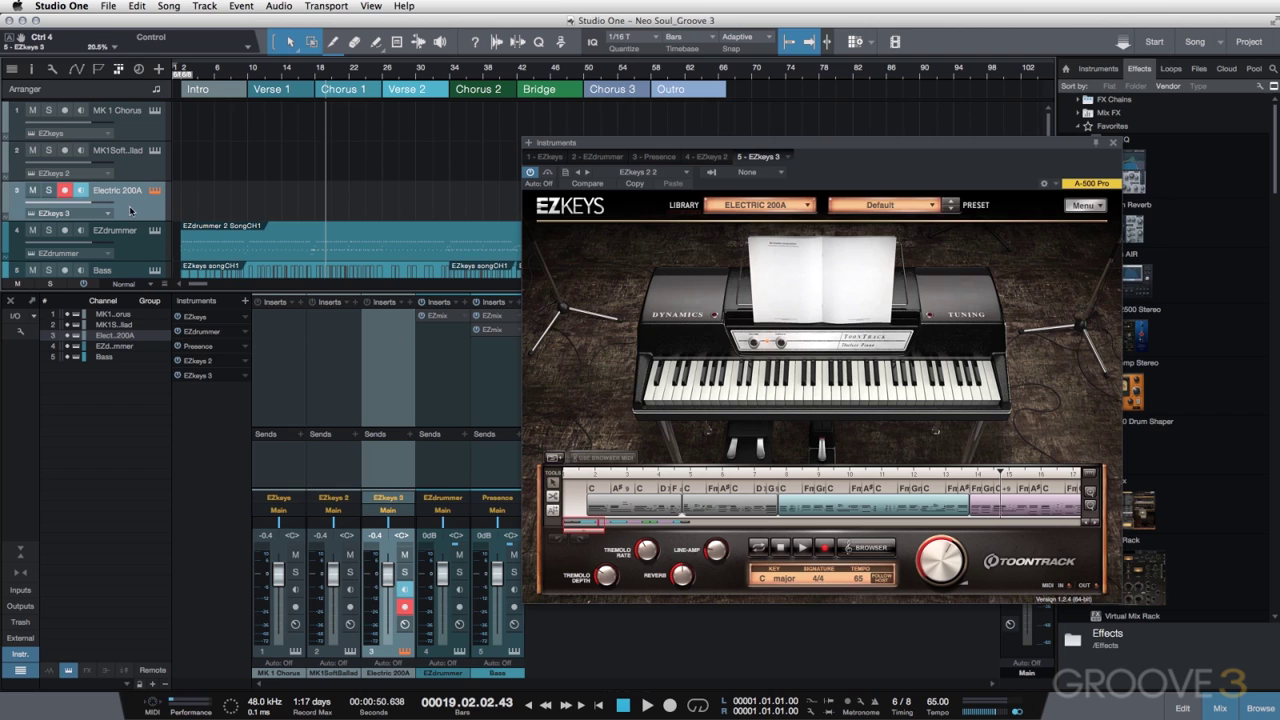
{"action": "left_click_drag", "start_coordinate": [387, 573], "coordinate": [333, 593]}
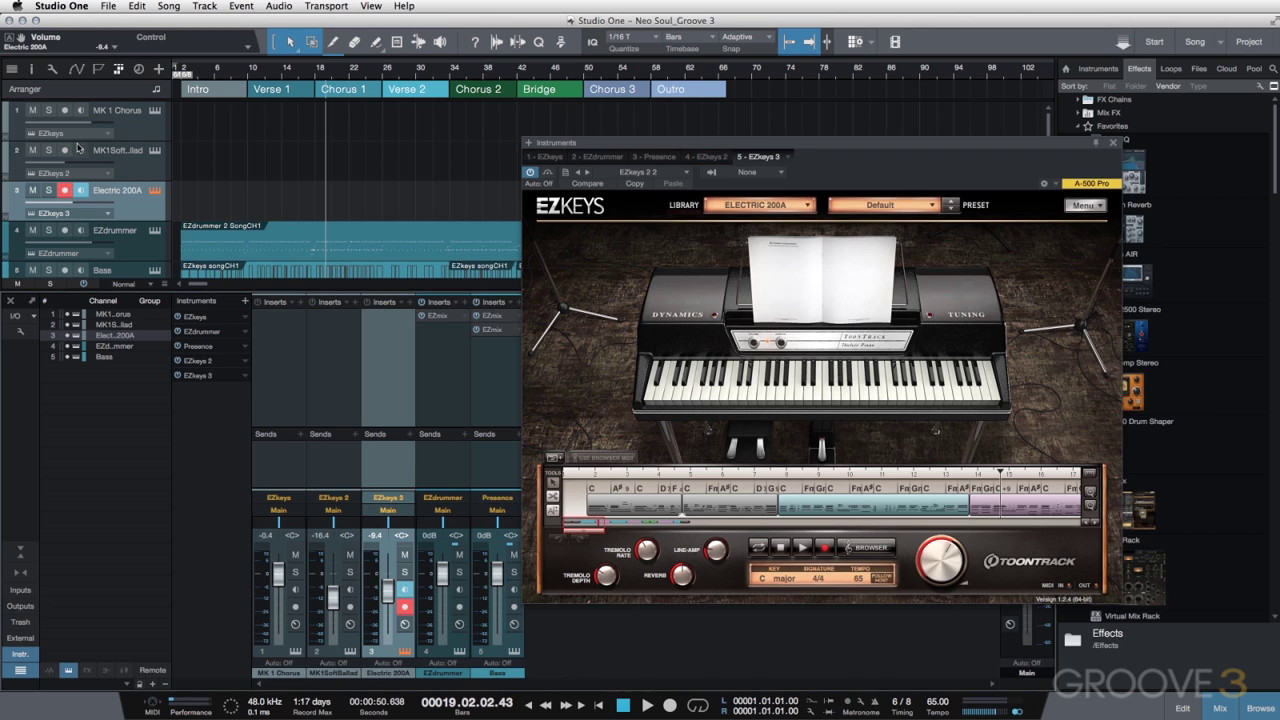
- Solo MK 1 Chorus and MK1SoftBallad and play them from bar 18
{"action": "left_click_drag", "start_coordinate": [48, 110], "coordinate": [50, 188]}
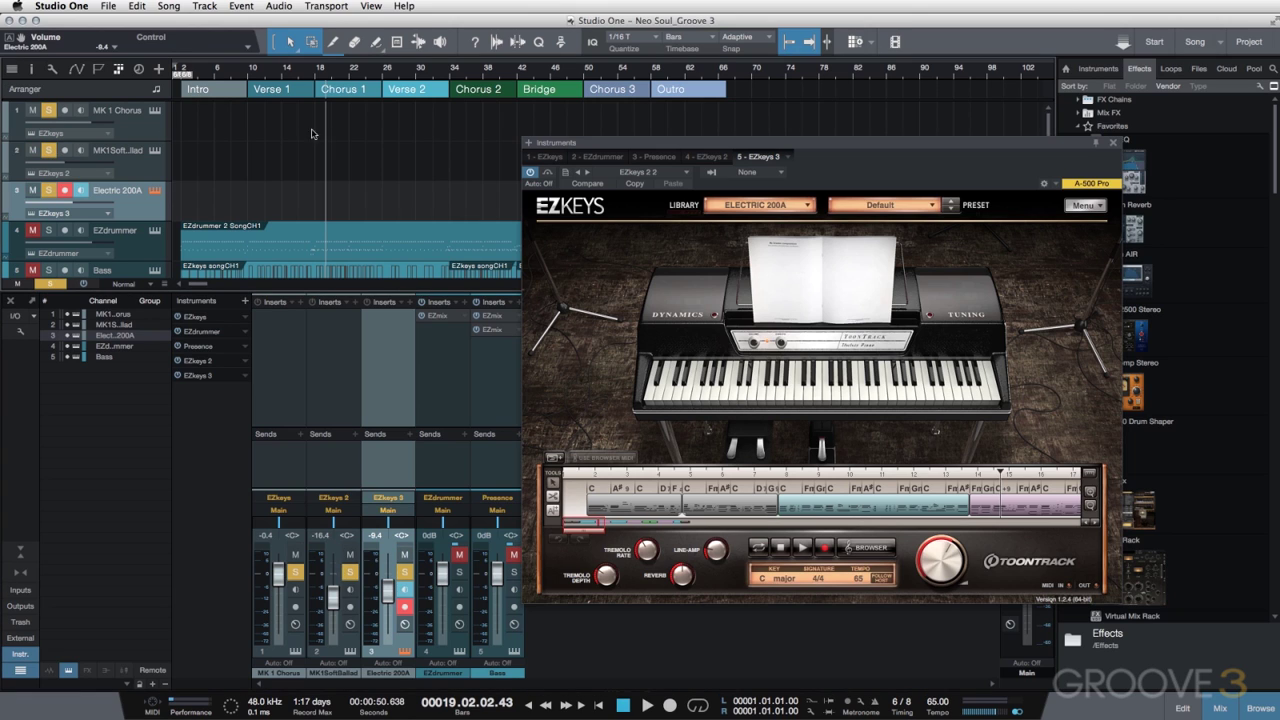
{"action": "left_click", "coordinate": [315, 73]}
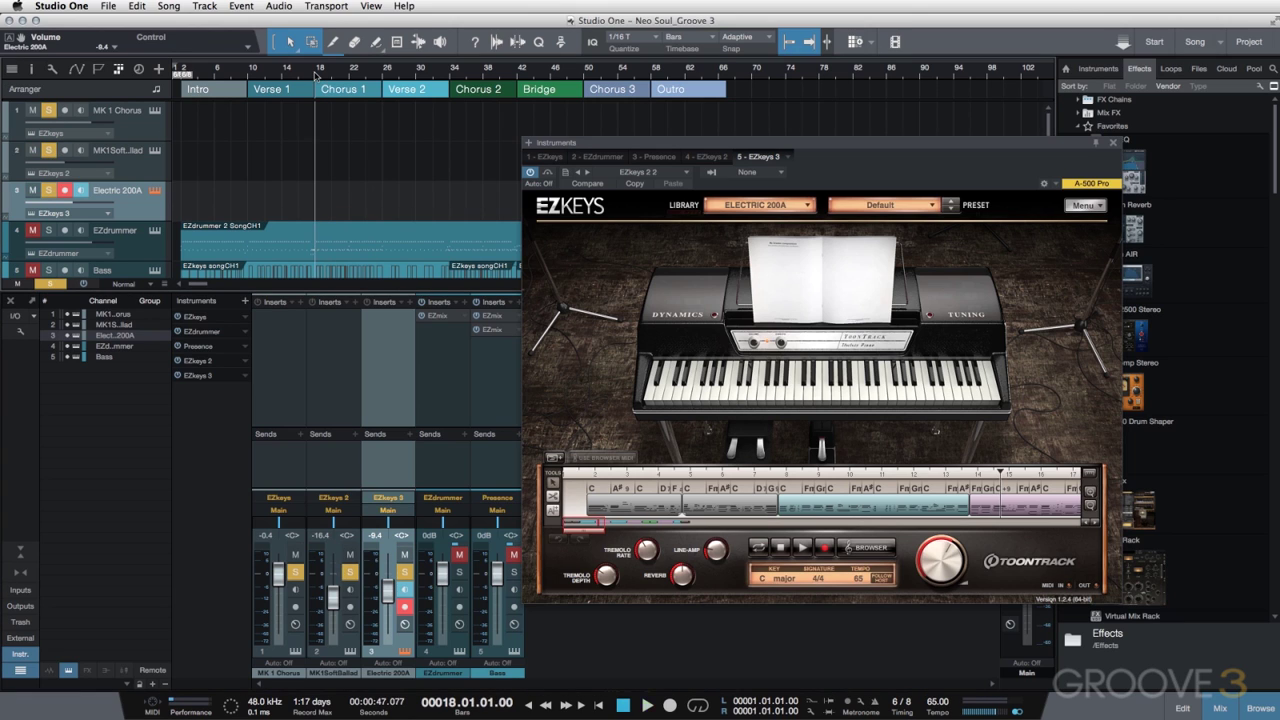
{"action": "key", "text": "space"}
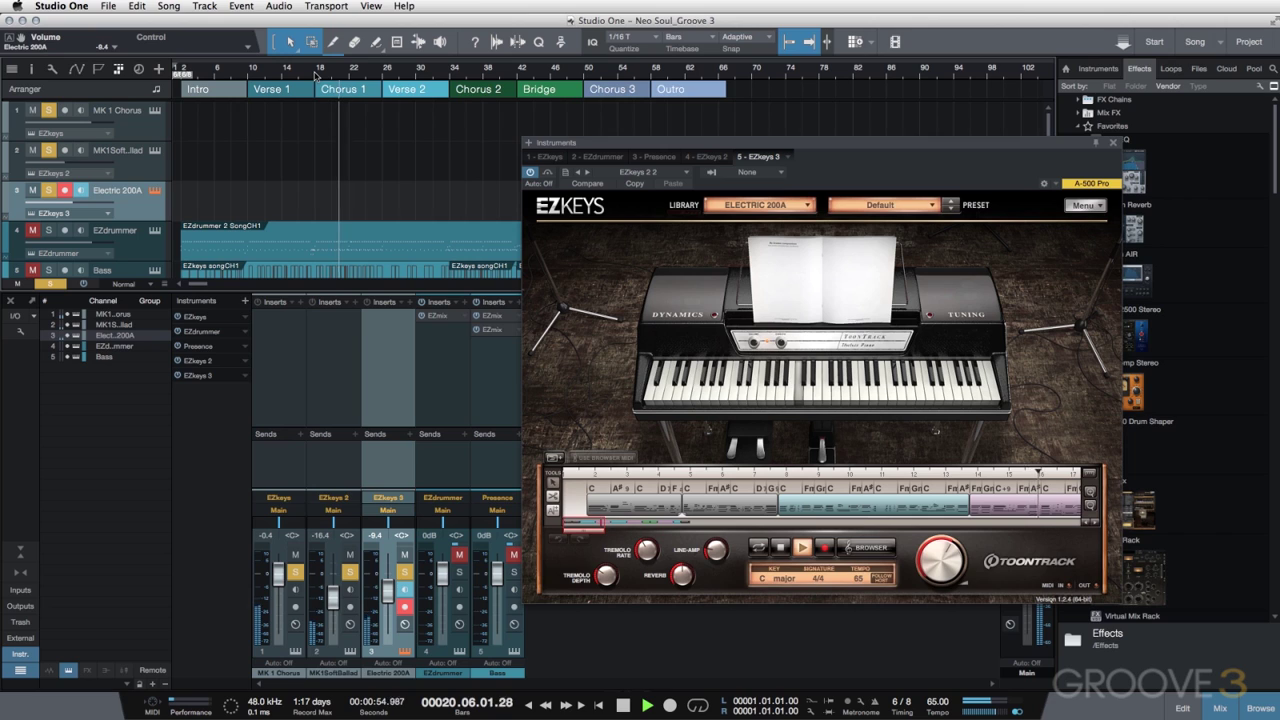
{"action": "key", "text": "space"}
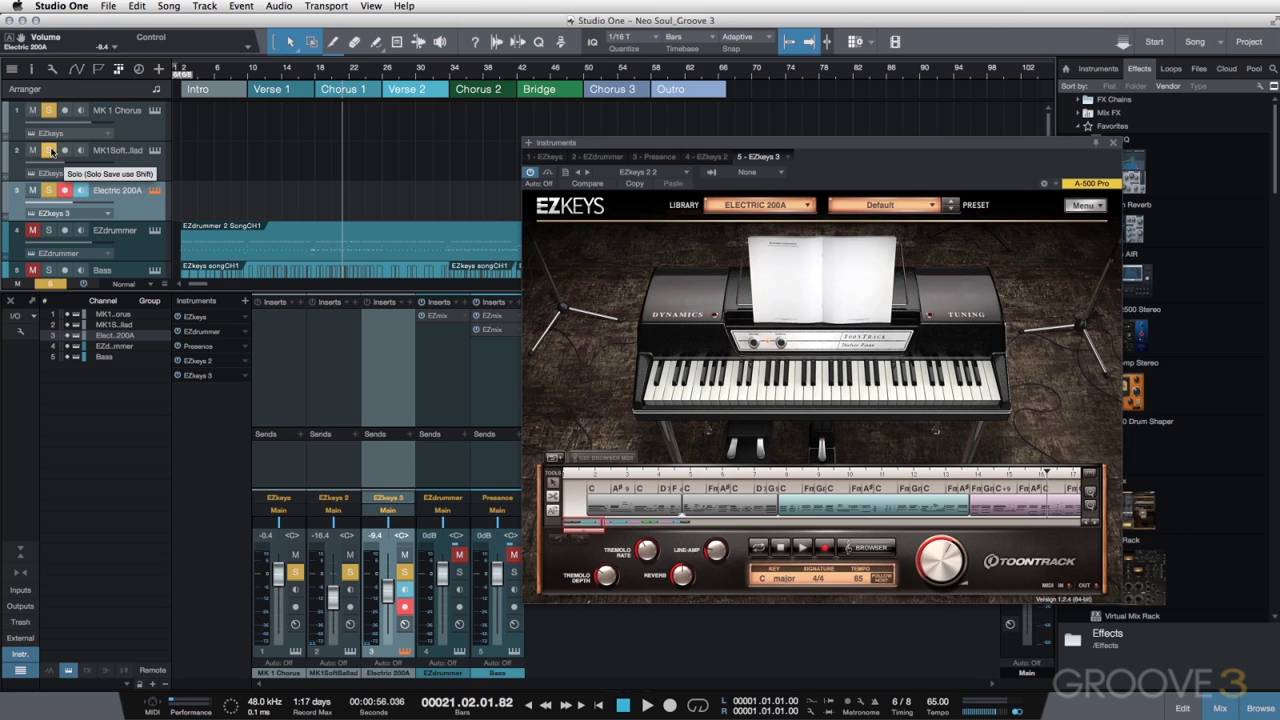
- Unsolo MK1SoftBallad and Electric 200A and play MK 1 Chorus alone from bar 18
{"action": "left_click", "coordinate": [49, 150]}
{"action": "left_click", "coordinate": [47, 190]}
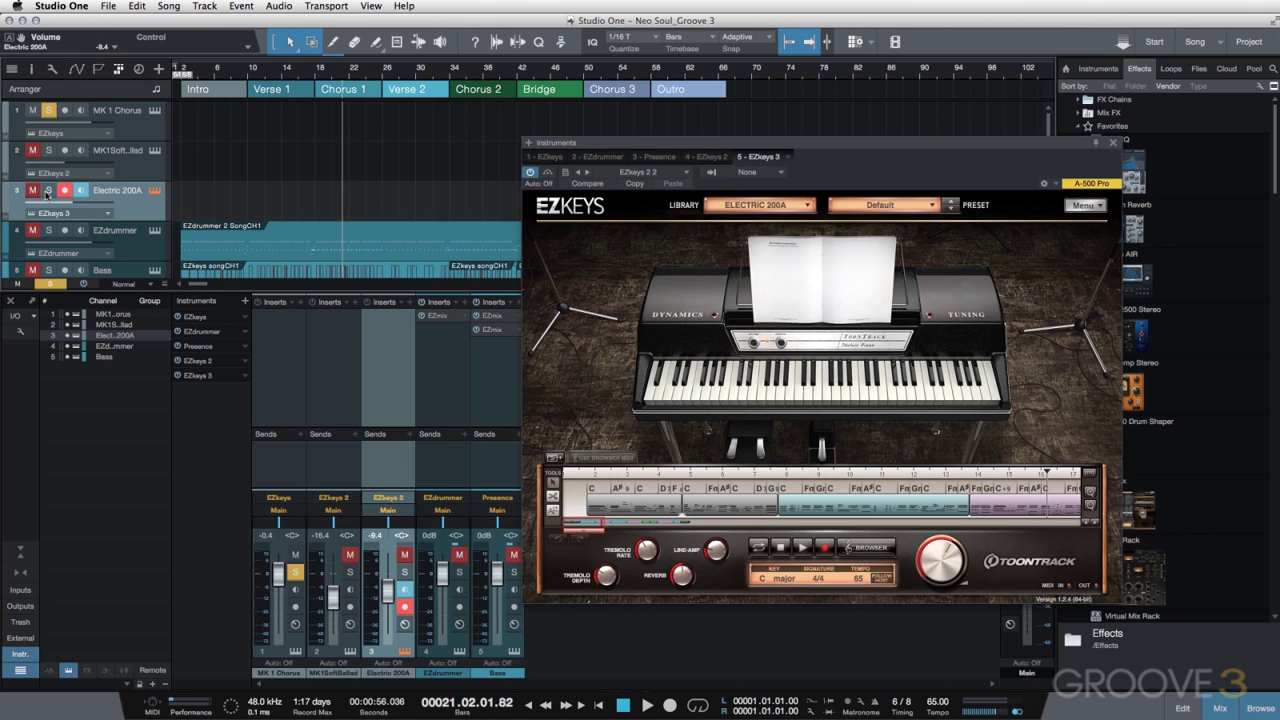
{"action": "left_click", "coordinate": [316, 79]}
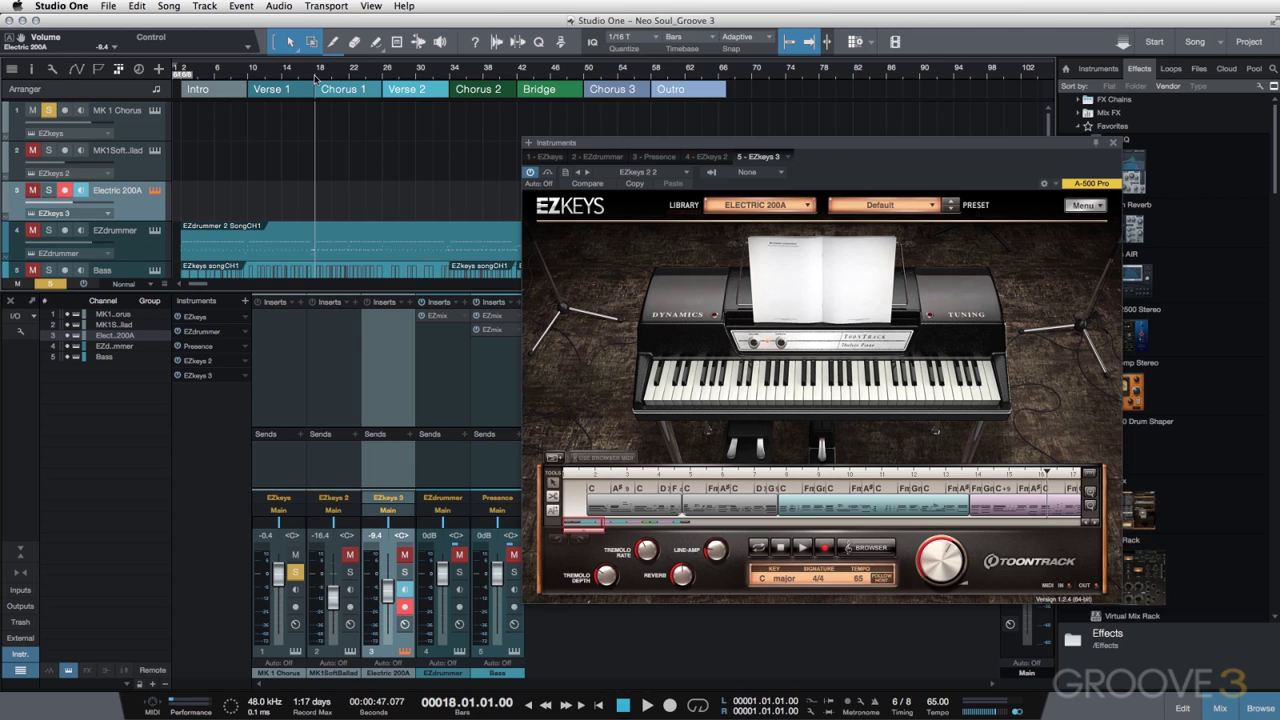
{"action": "key", "text": "space"}
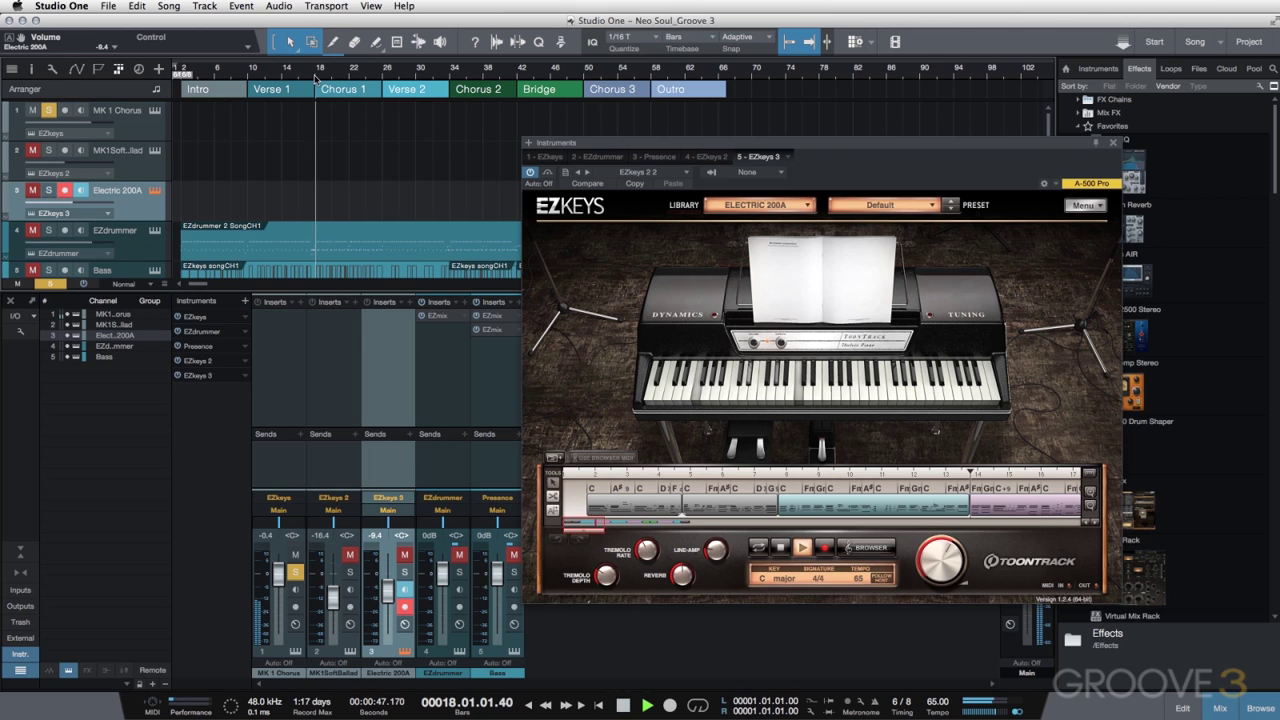
- Solo MK1SoftBallad and Electric 200A, unsolo MK 1 Chorus and mute it
{"action": "left_click", "coordinate": [48, 155]}
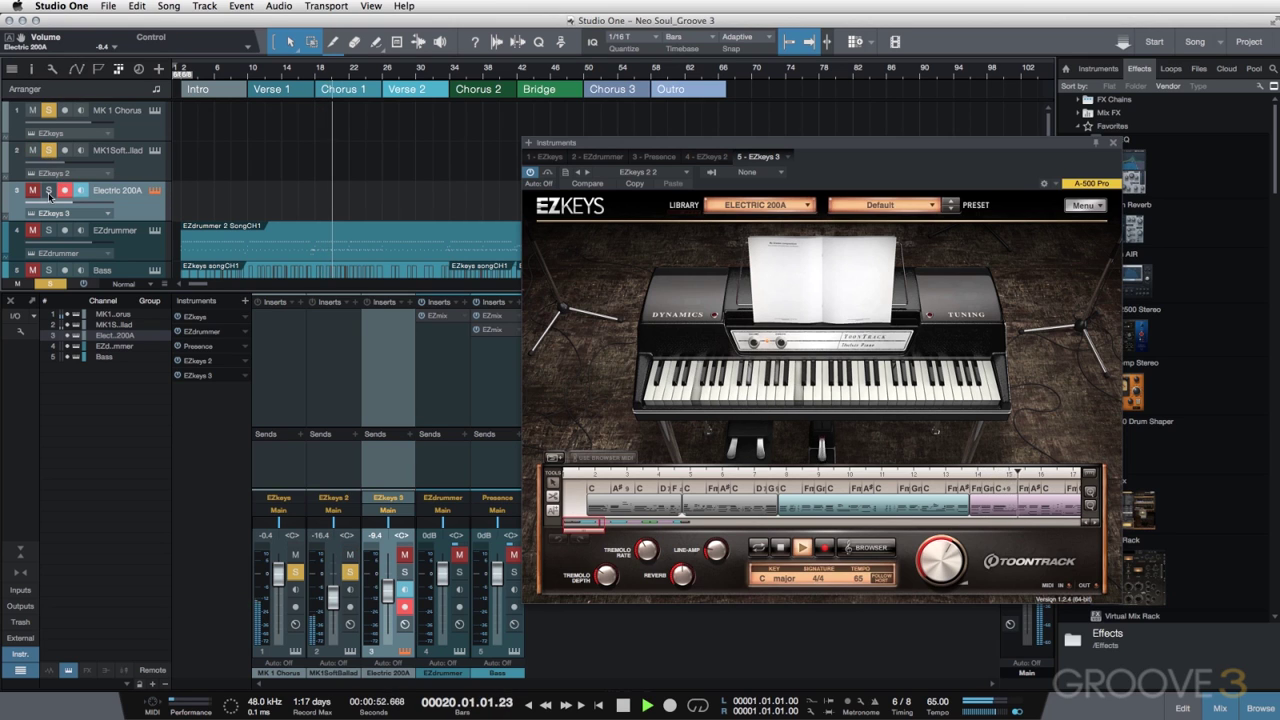
{"action": "left_click", "coordinate": [48, 193]}
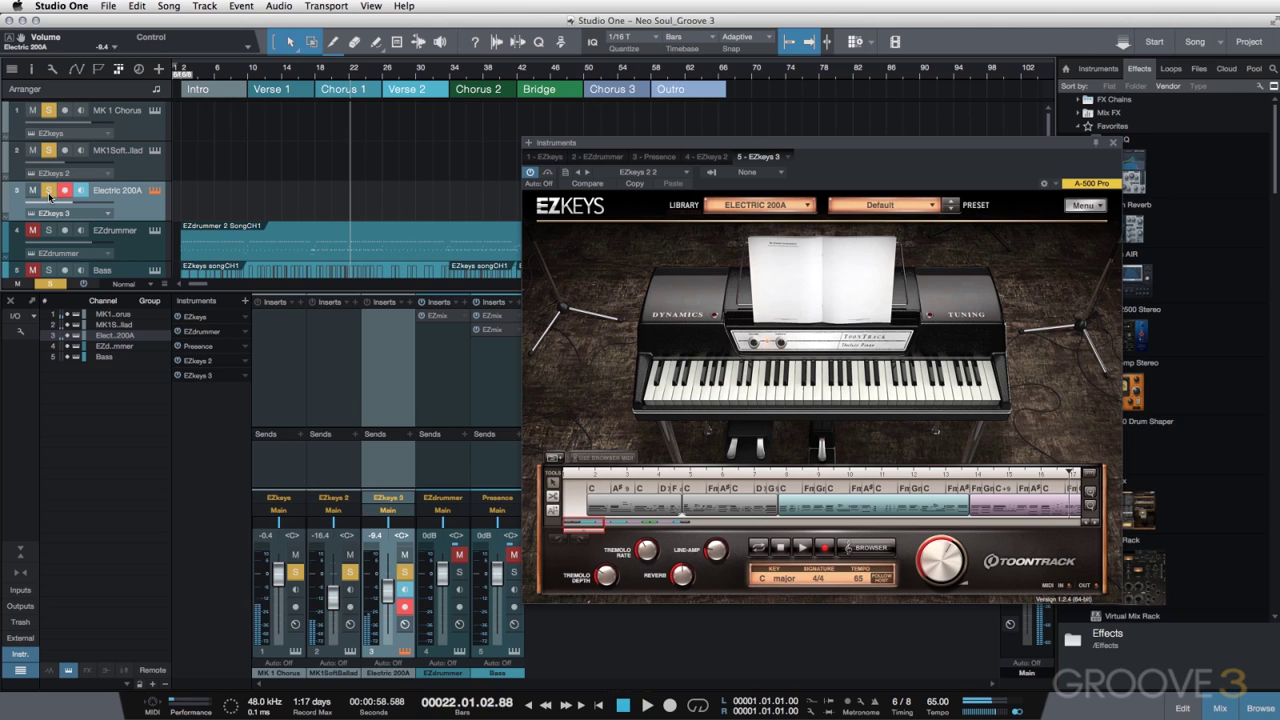
{"action": "left_click", "coordinate": [32, 110]}
{"action": "left_click", "coordinate": [48, 110]}
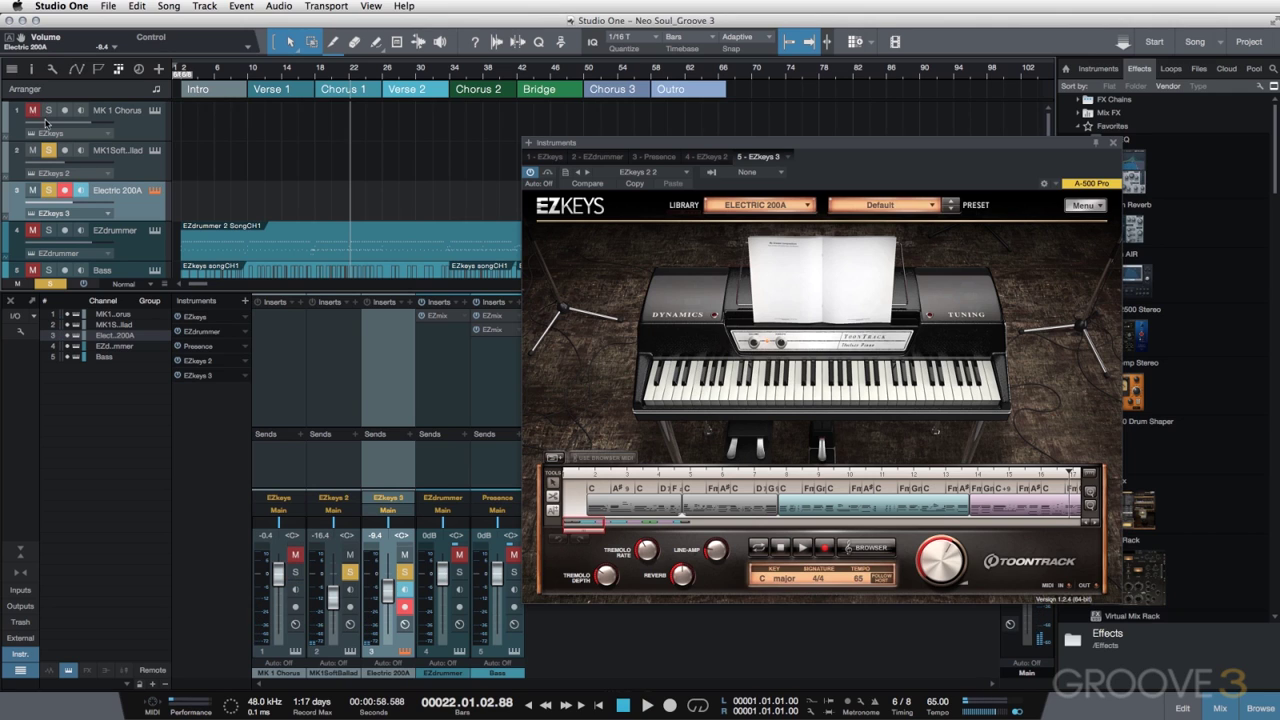
- Clear the Electric 200A solo and add an EZmix insert on MK1SoftBallad
{"action": "left_click", "coordinate": [48, 190]}
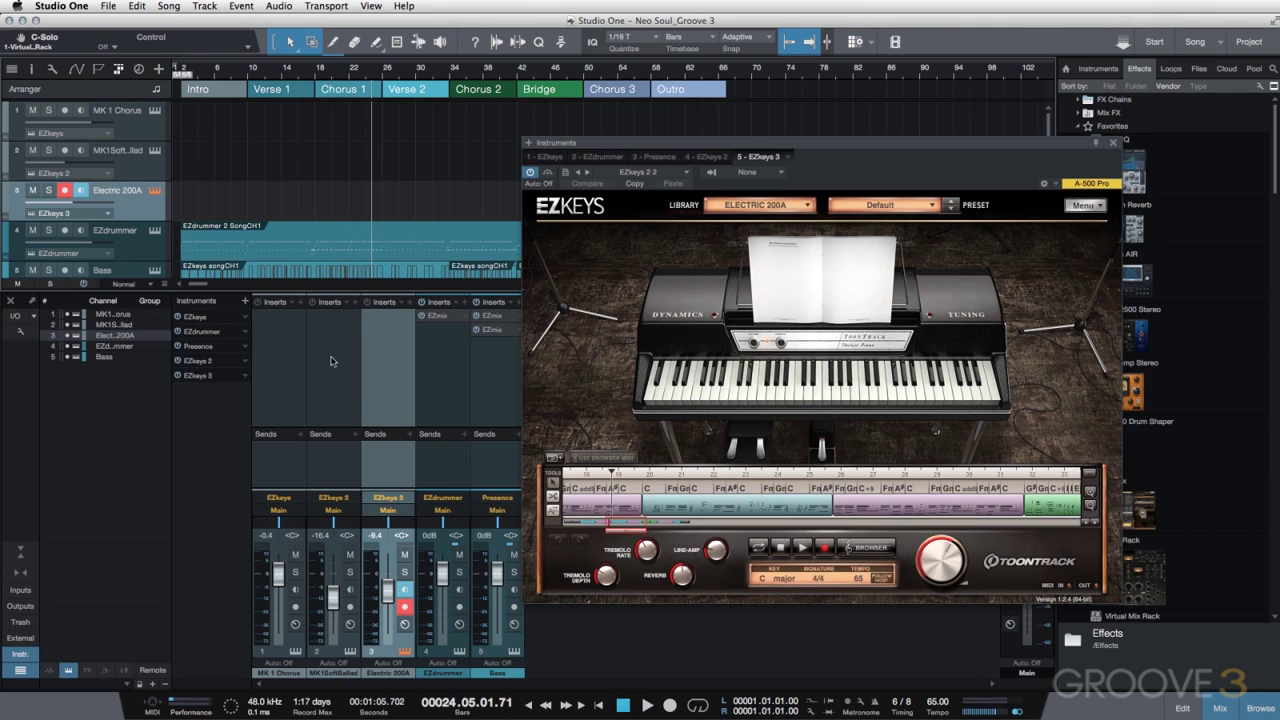
{"action": "left_click", "coordinate": [1112, 142]}
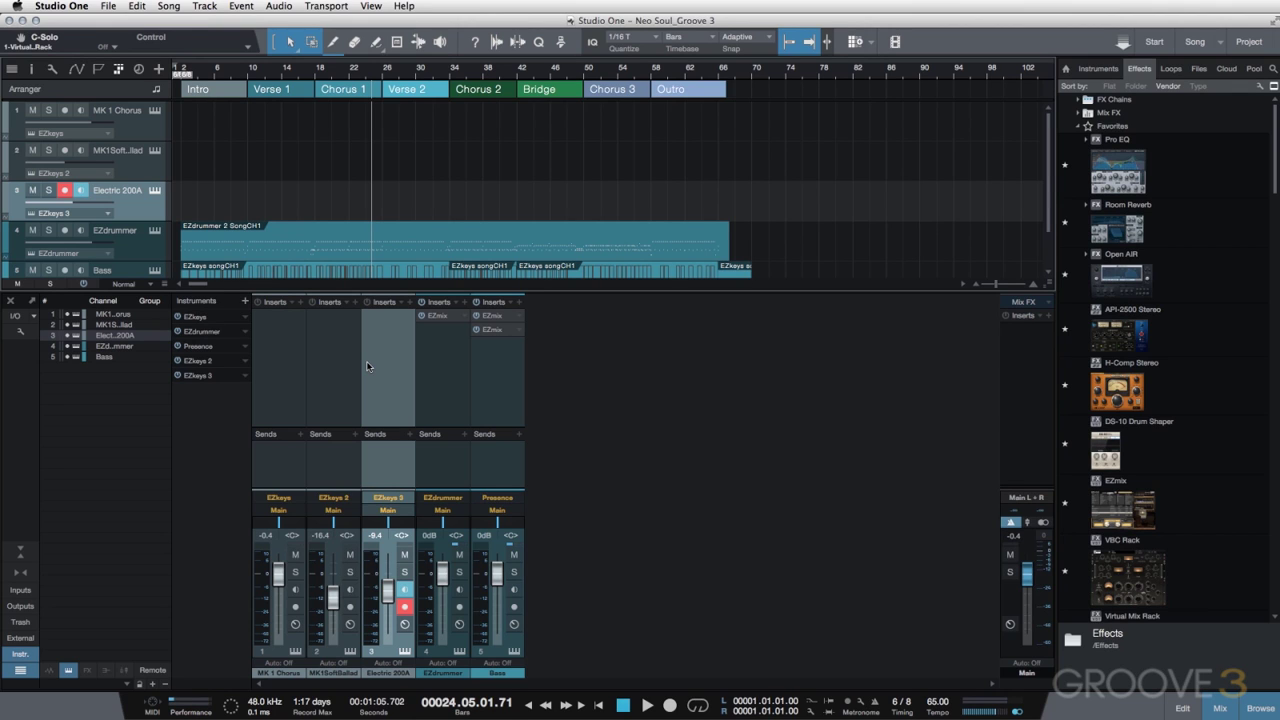
{"action": "left_click_drag", "start_coordinate": [1040, 459], "coordinate": [335, 335]}
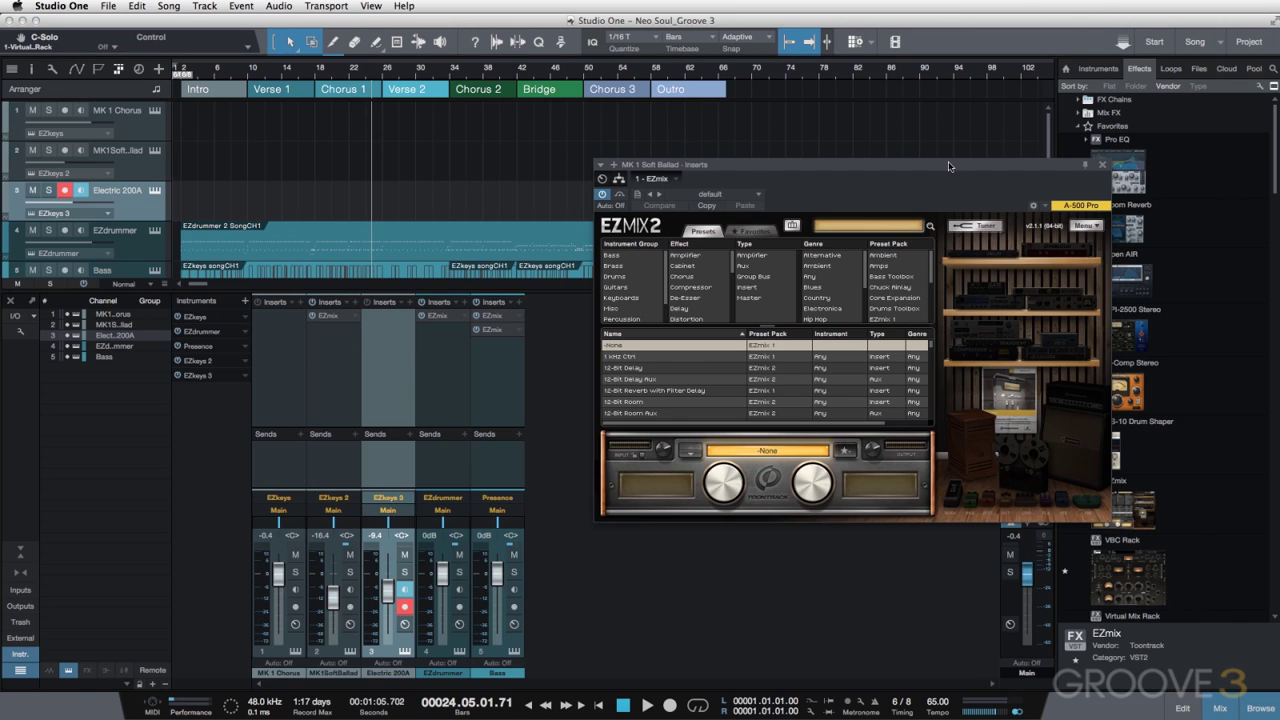
- Load the Moody Piano preset from the Neil Dorfman pack into EZmix
{"action": "scroll", "coordinate": [899, 300], "scroll_direction": "down", "scroll_amount": 5}
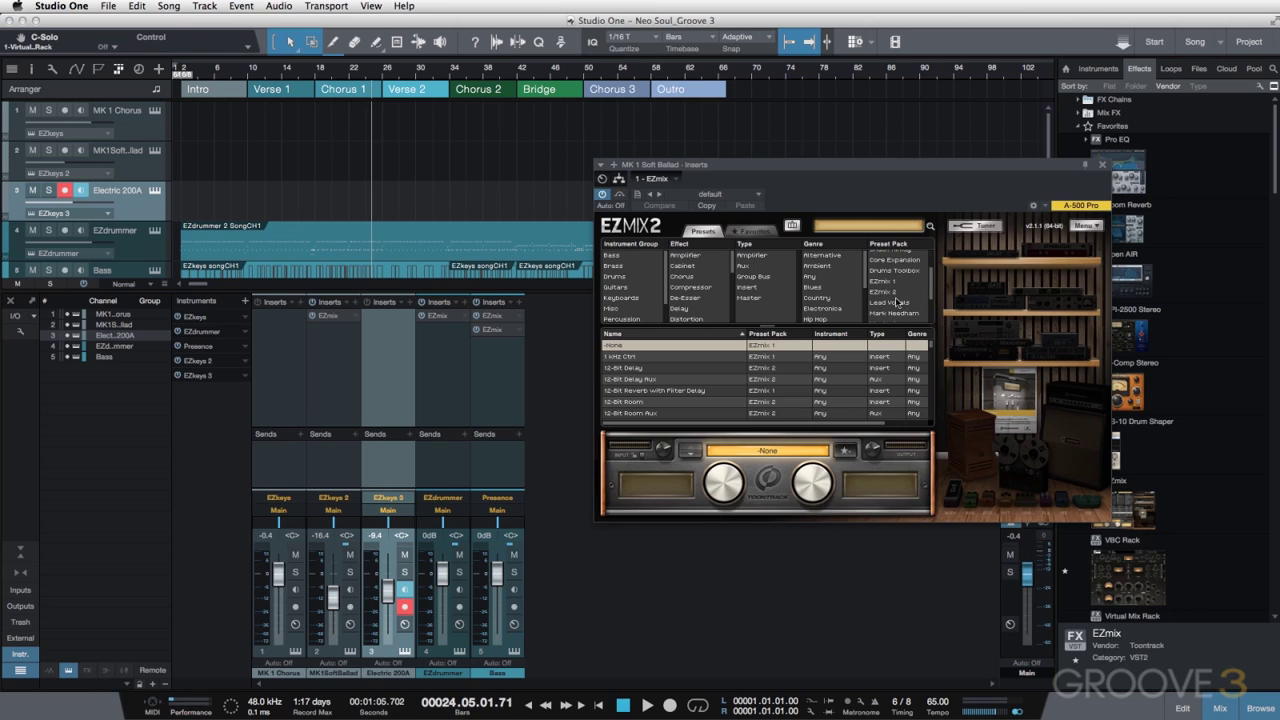
{"action": "scroll", "coordinate": [900, 302], "scroll_direction": "down", "scroll_amount": 3}
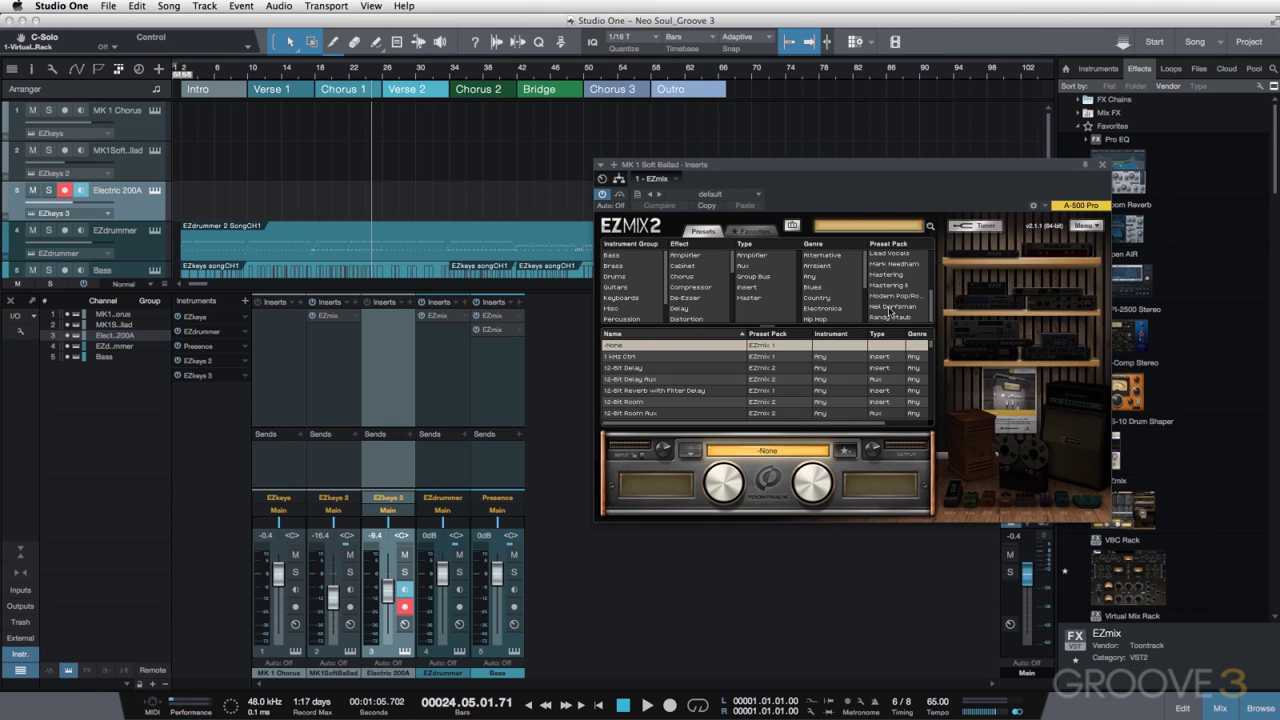
{"action": "left_click", "coordinate": [892, 306]}
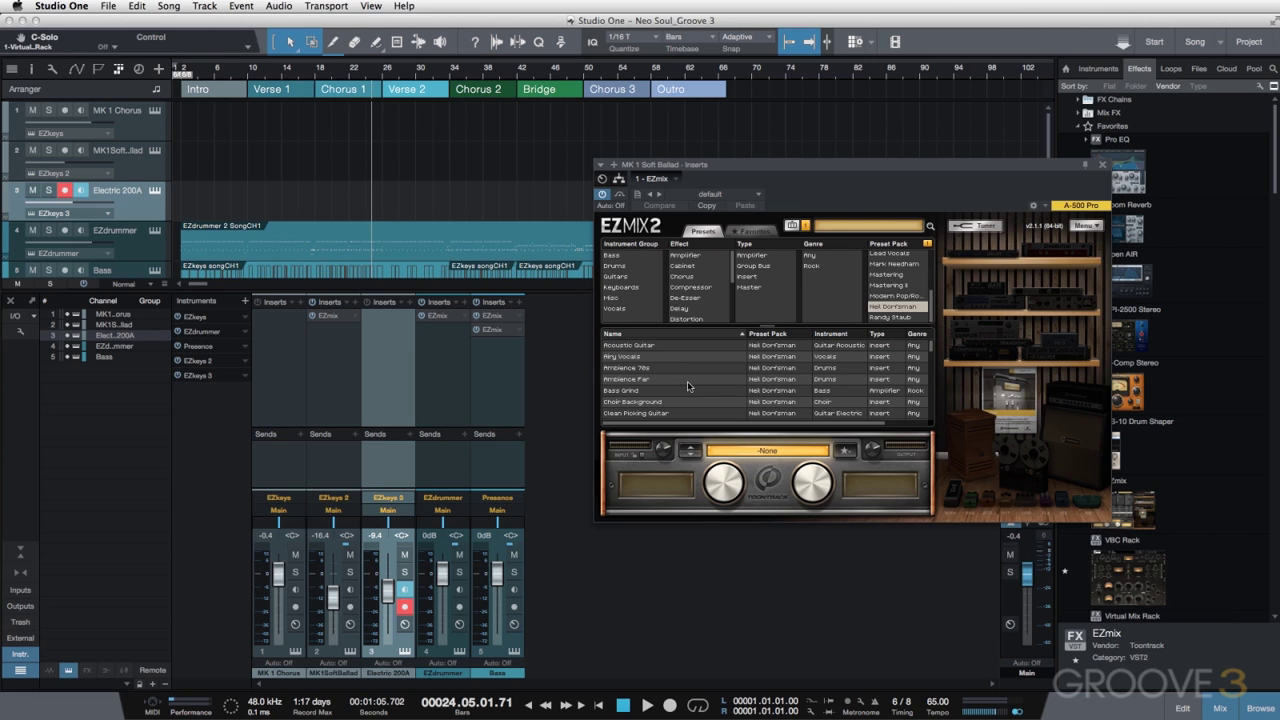
{"action": "scroll", "coordinate": [680, 390], "scroll_direction": "down", "scroll_amount": 10}
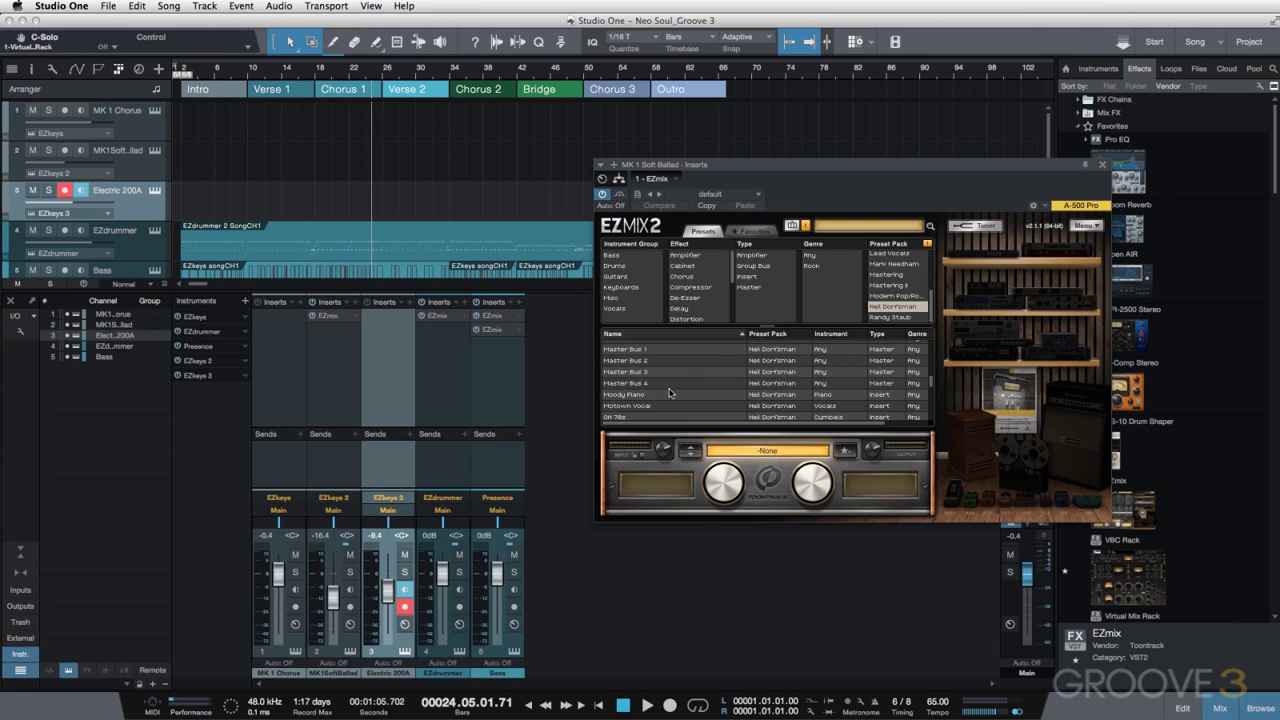
{"action": "left_click", "coordinate": [670, 394]}
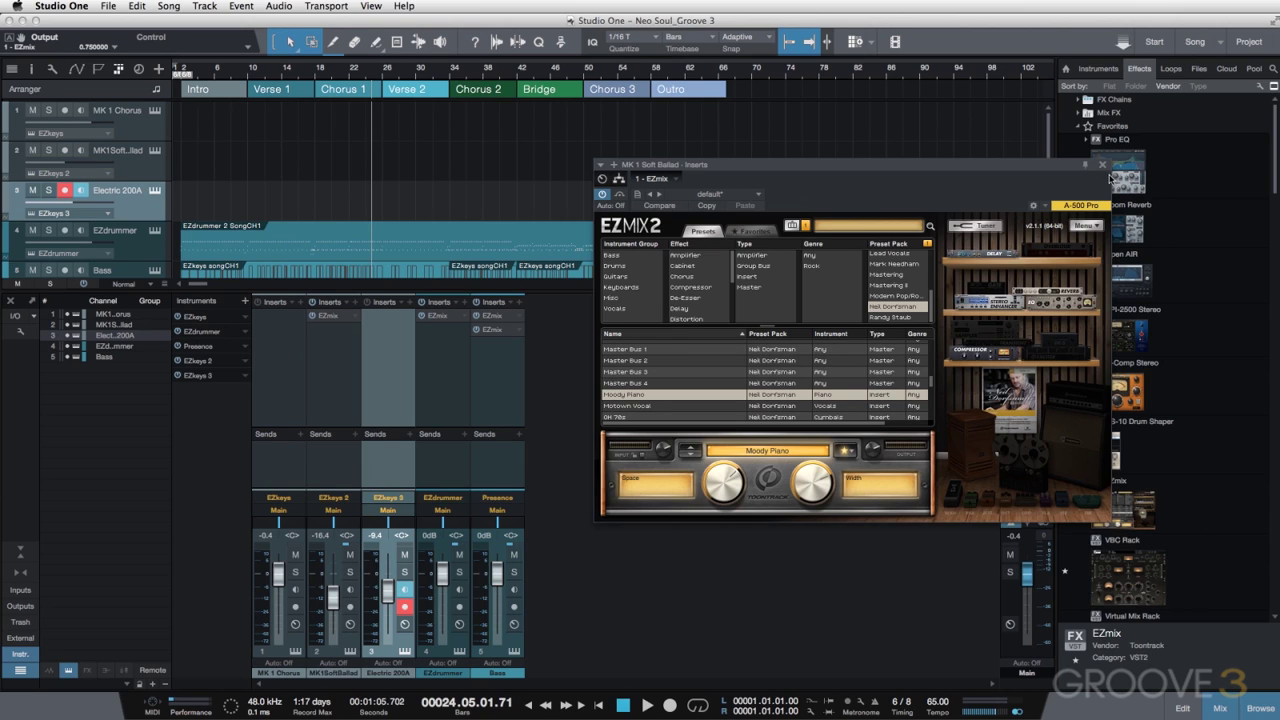
- Solo the MK1 Soft Ballad track and briefly play it
{"action": "left_click", "coordinate": [349, 572]}
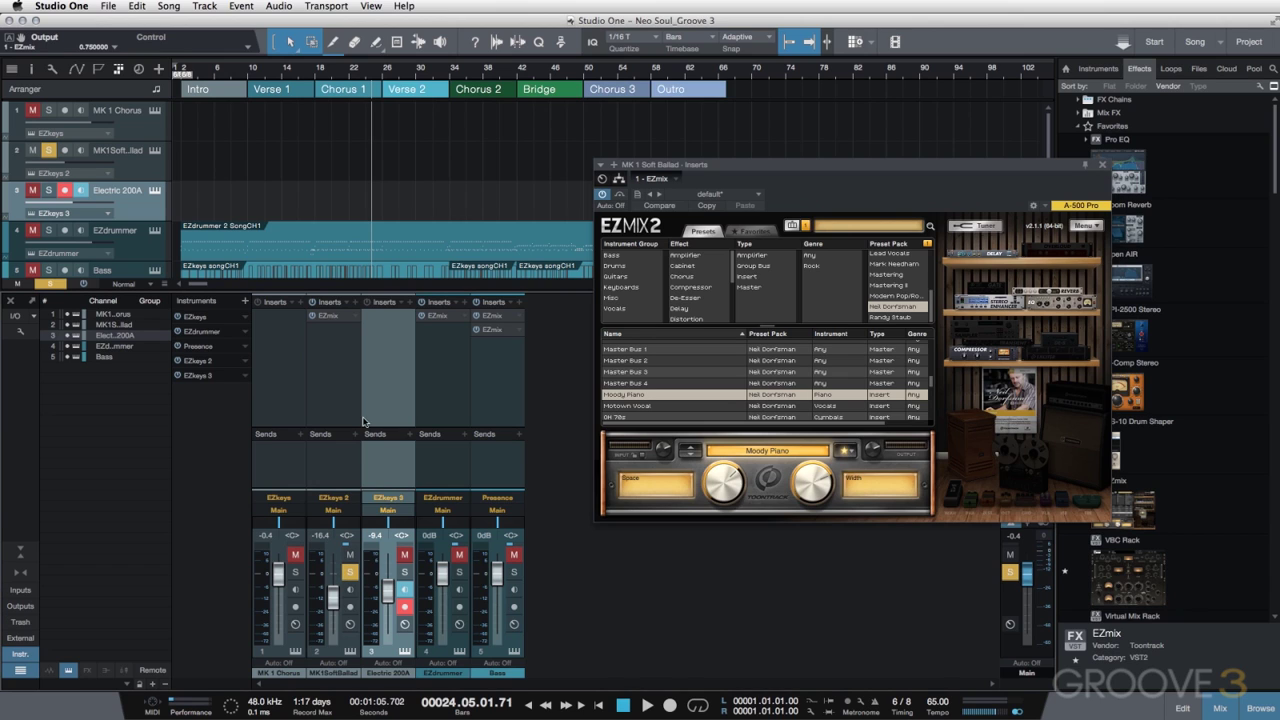
{"action": "key", "text": "space"}
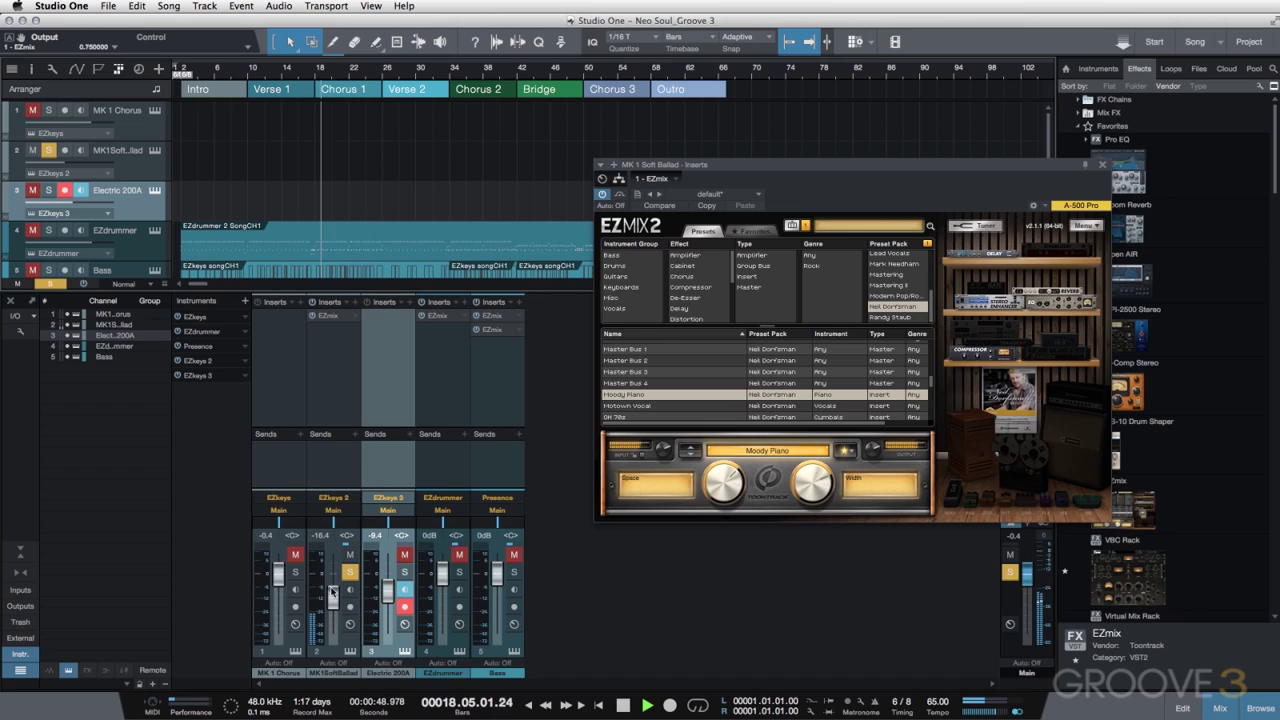
{"action": "key", "text": "space"}
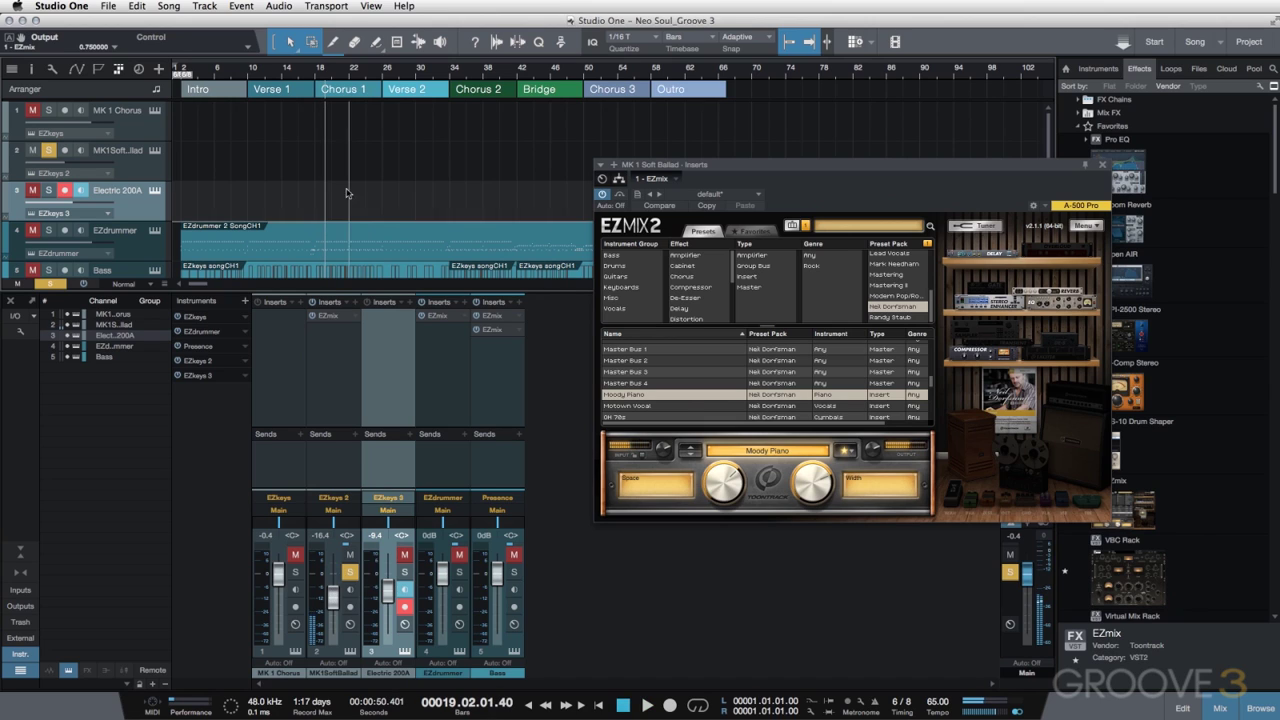
- Reset MK1 Soft Ballad to 0 dB and play from bar 18, bypassing EZmix then re-enabling it
{"action": "left_click", "coordinate": [318, 72]}
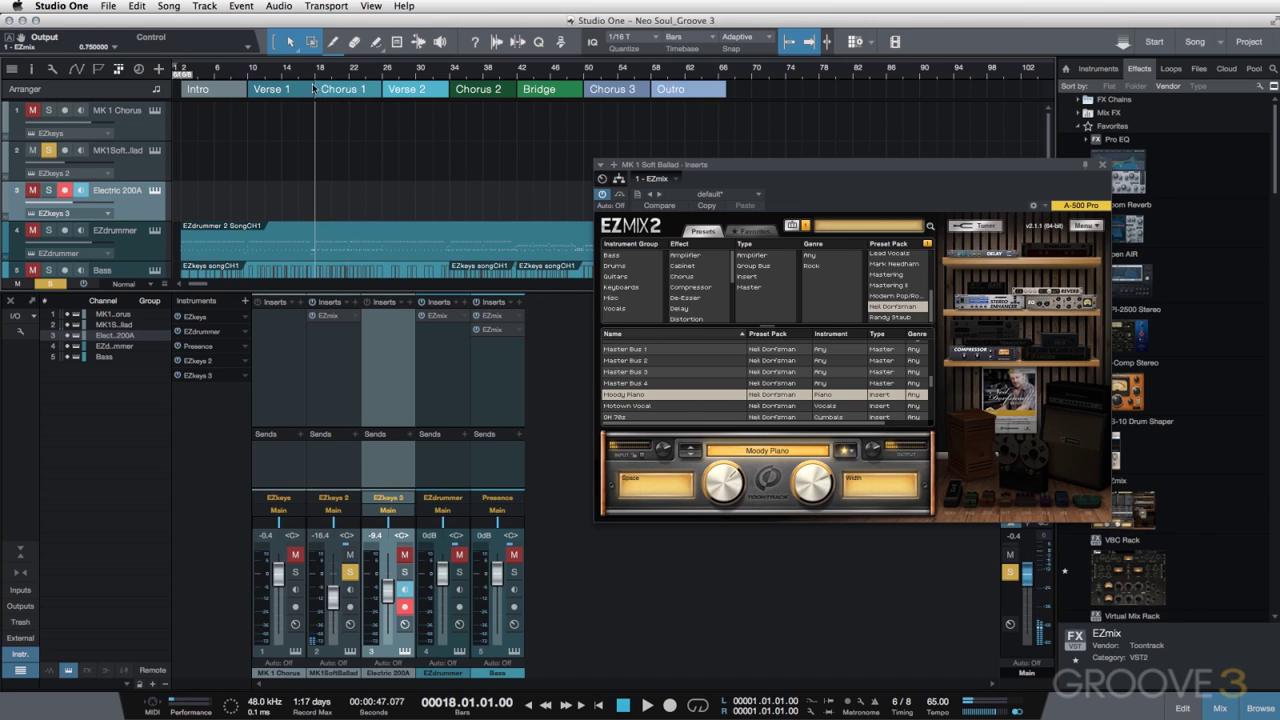
{"action": "left_click", "coordinate": [333, 600], "text": "alt"}
{"action": "key", "text": "space"}
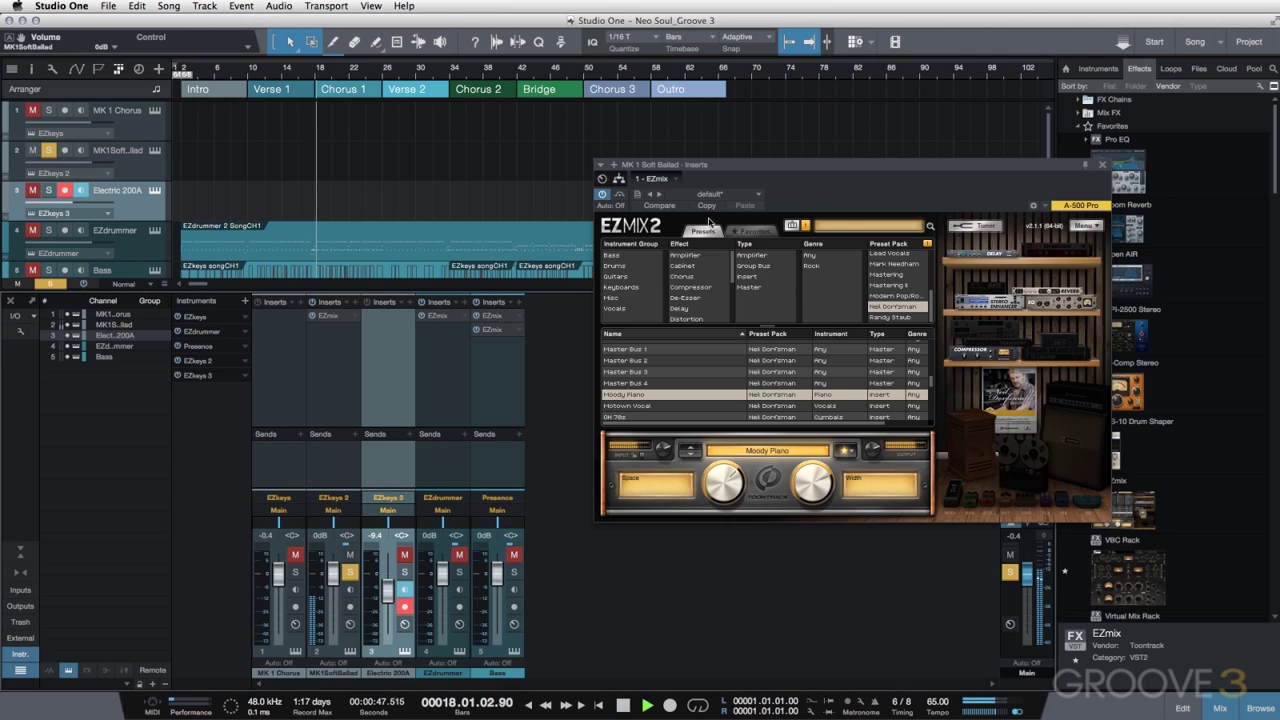
{"action": "left_click", "coordinate": [619, 195]}
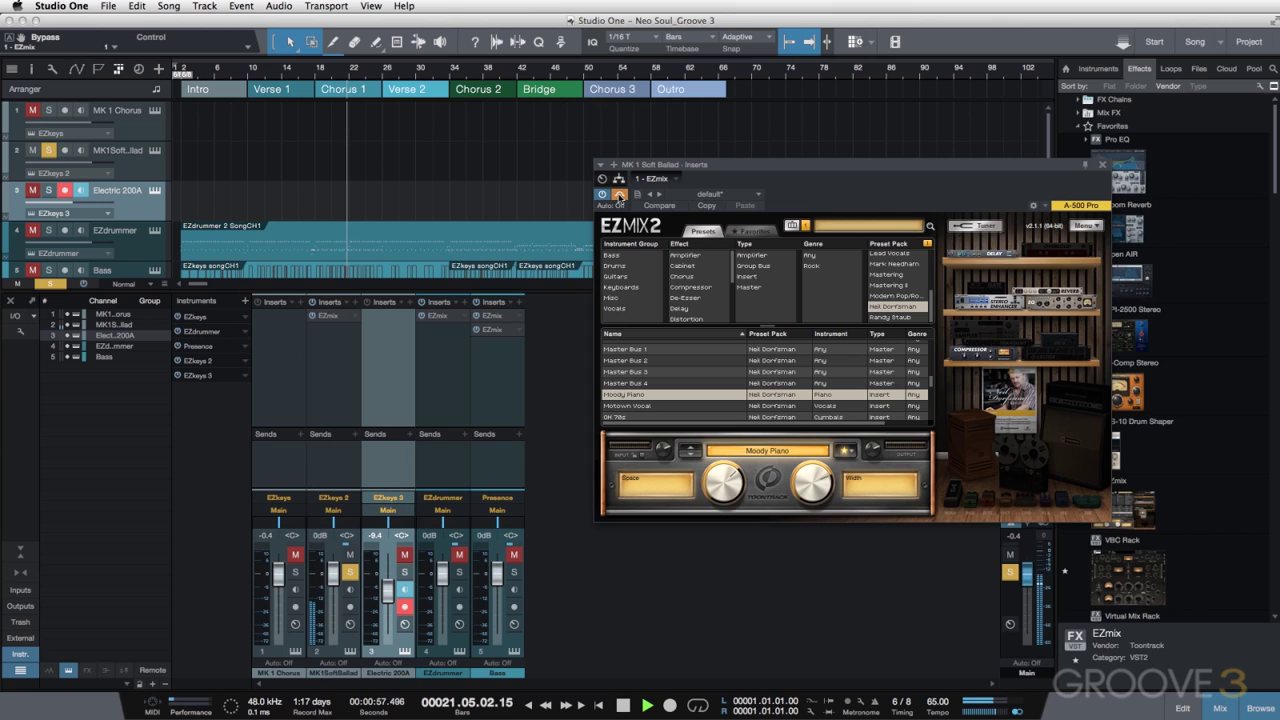
{"action": "left_click", "coordinate": [619, 195]}
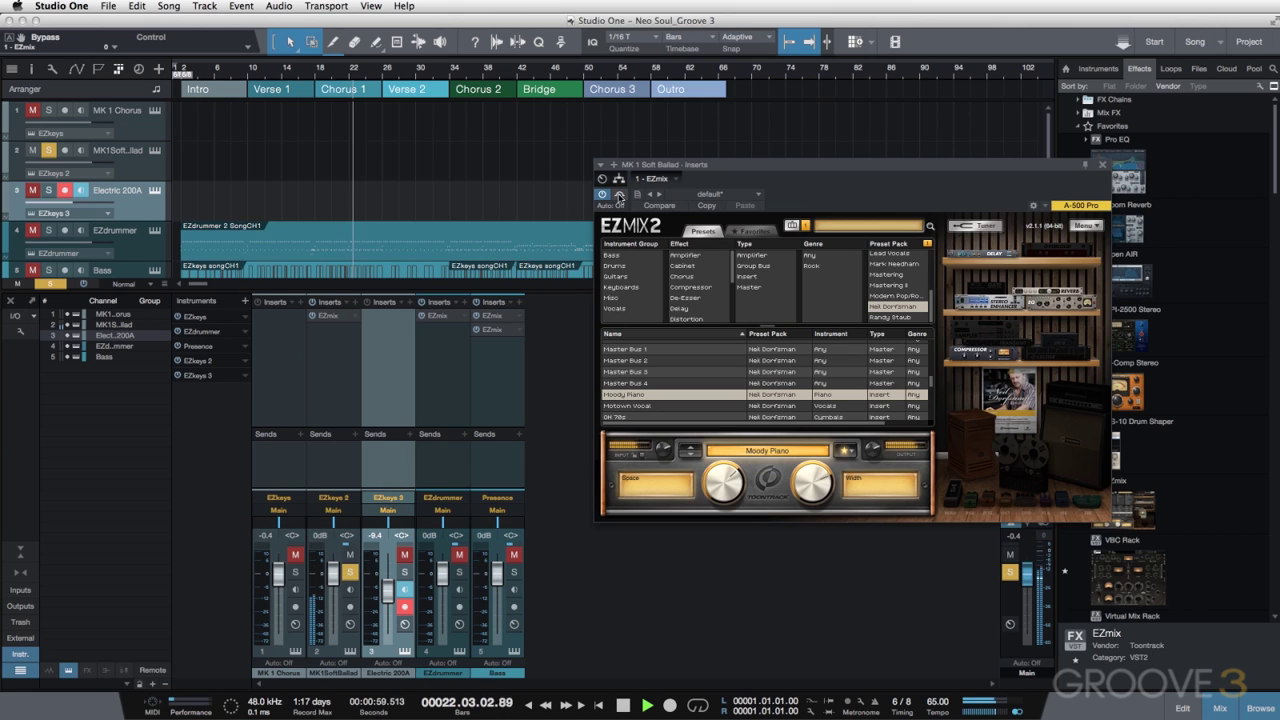
{"action": "key", "text": "space"}
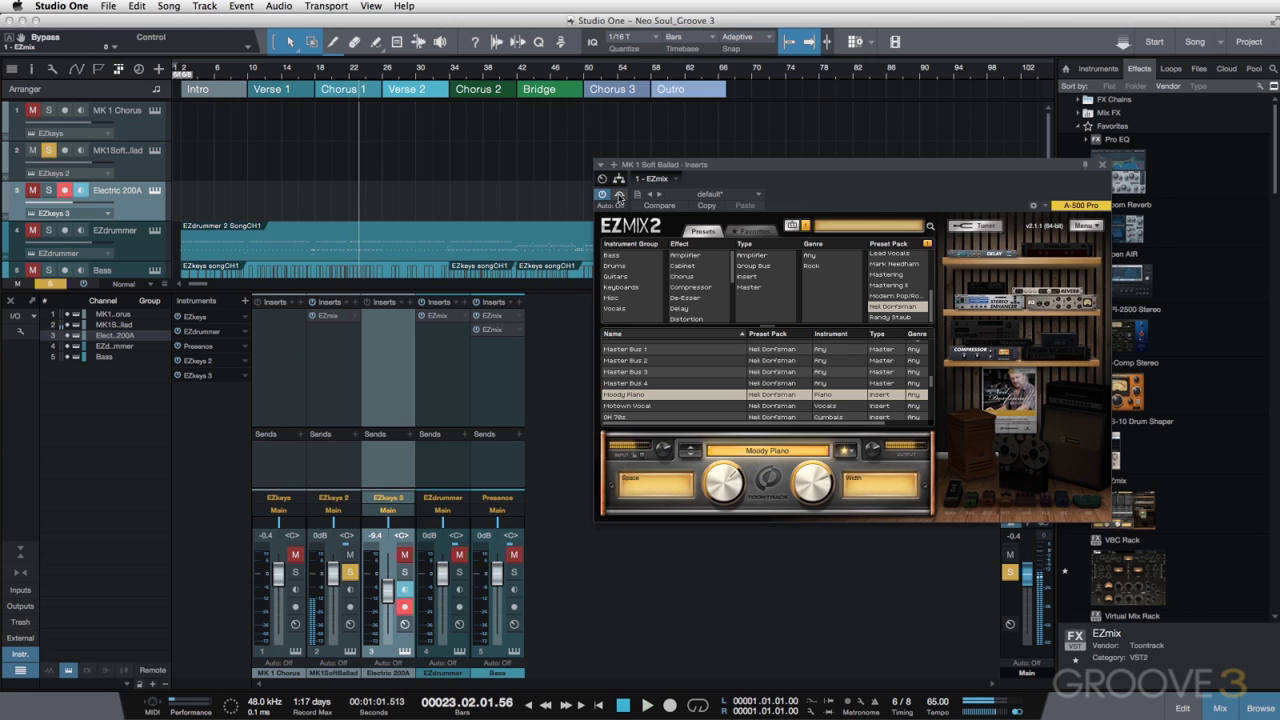
- Restore EZkeys 2 to -16.4 dB and insert EZmix on Electric 200A with EZmix 1 'Organ with Reverb'
{"action": "left_click_drag", "start_coordinate": [333, 571], "coordinate": [333, 598]}
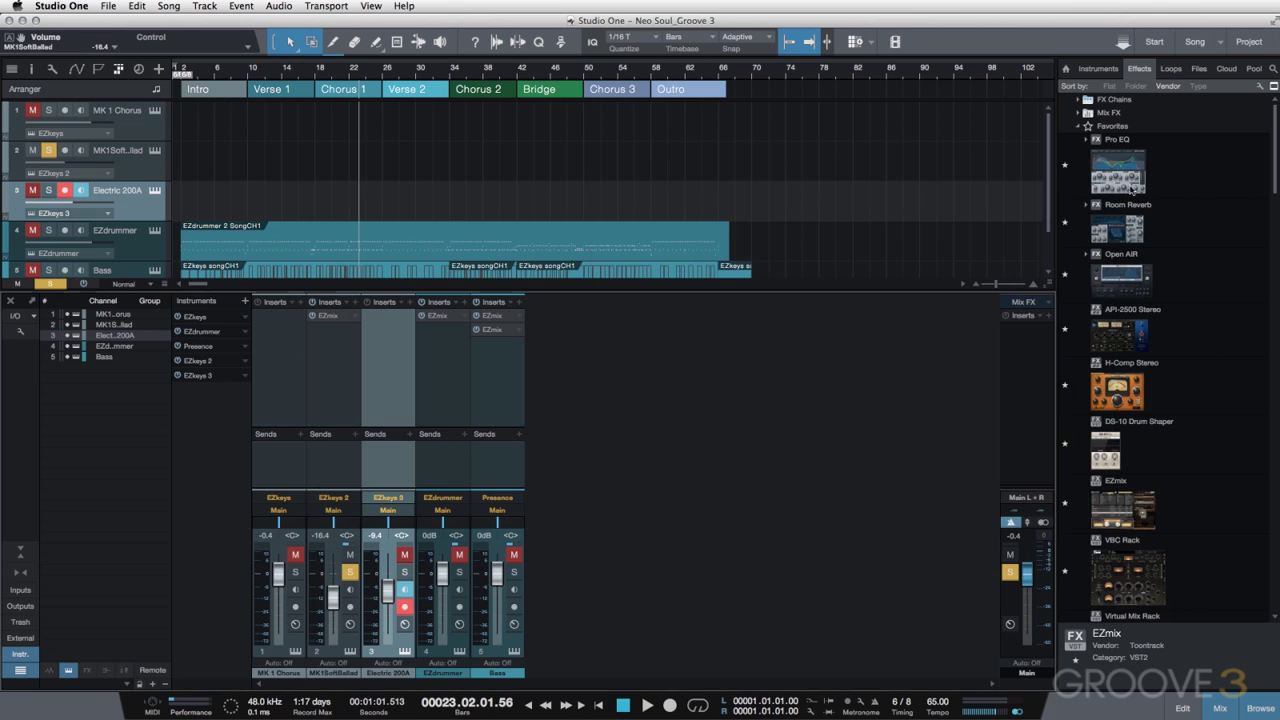
{"action": "left_click_drag", "start_coordinate": [1133, 522], "coordinate": [398, 388]}
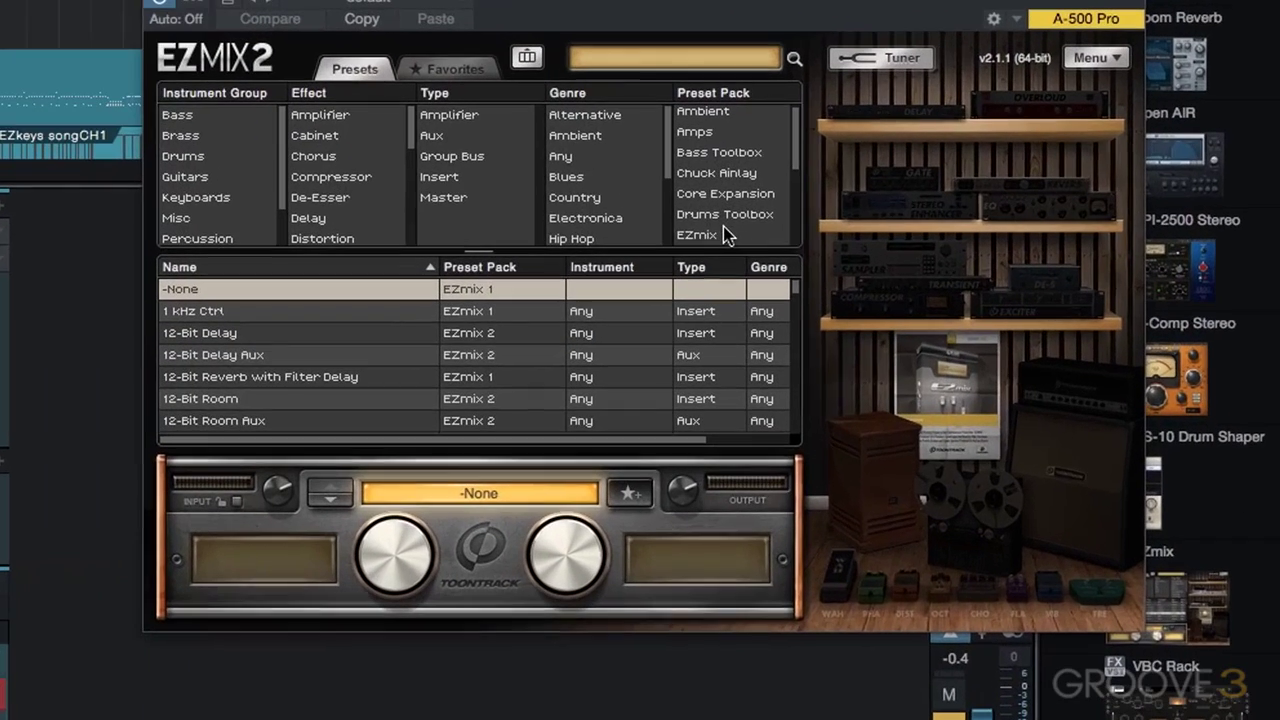
{"action": "left_click", "coordinate": [893, 317]}
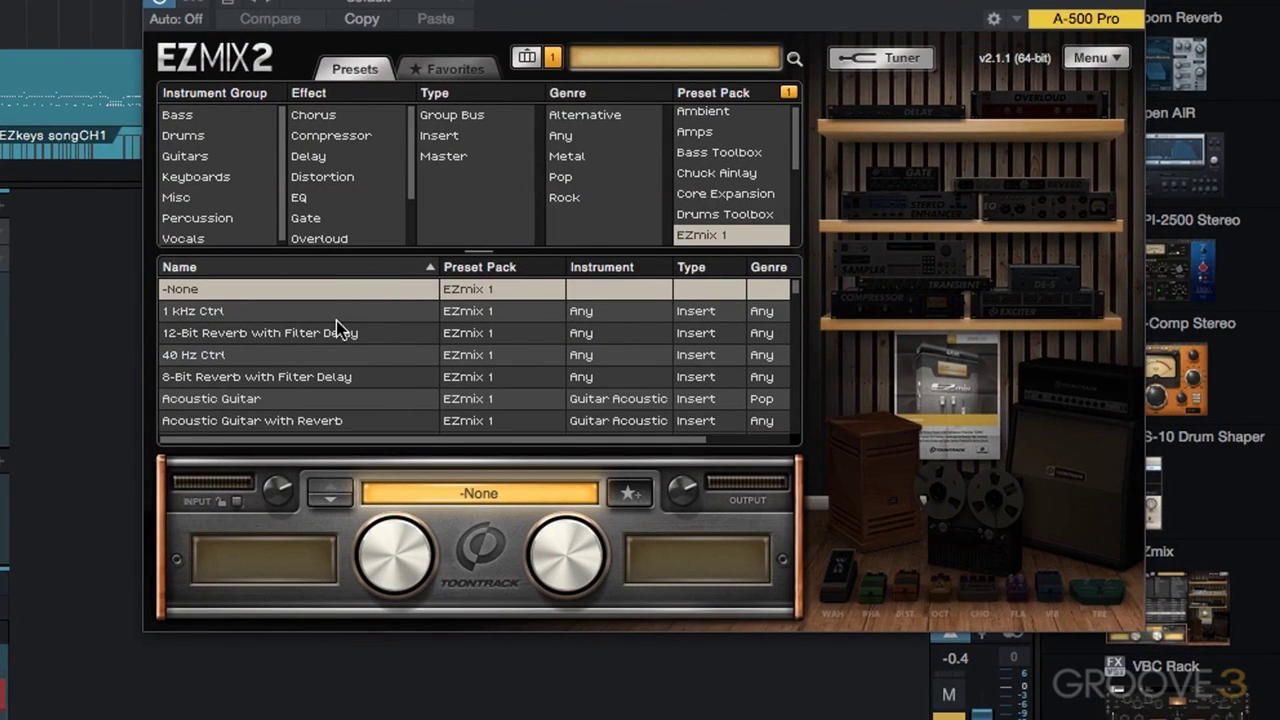
{"action": "scroll", "coordinate": [332, 320], "scroll_direction": "down", "scroll_amount": 15}
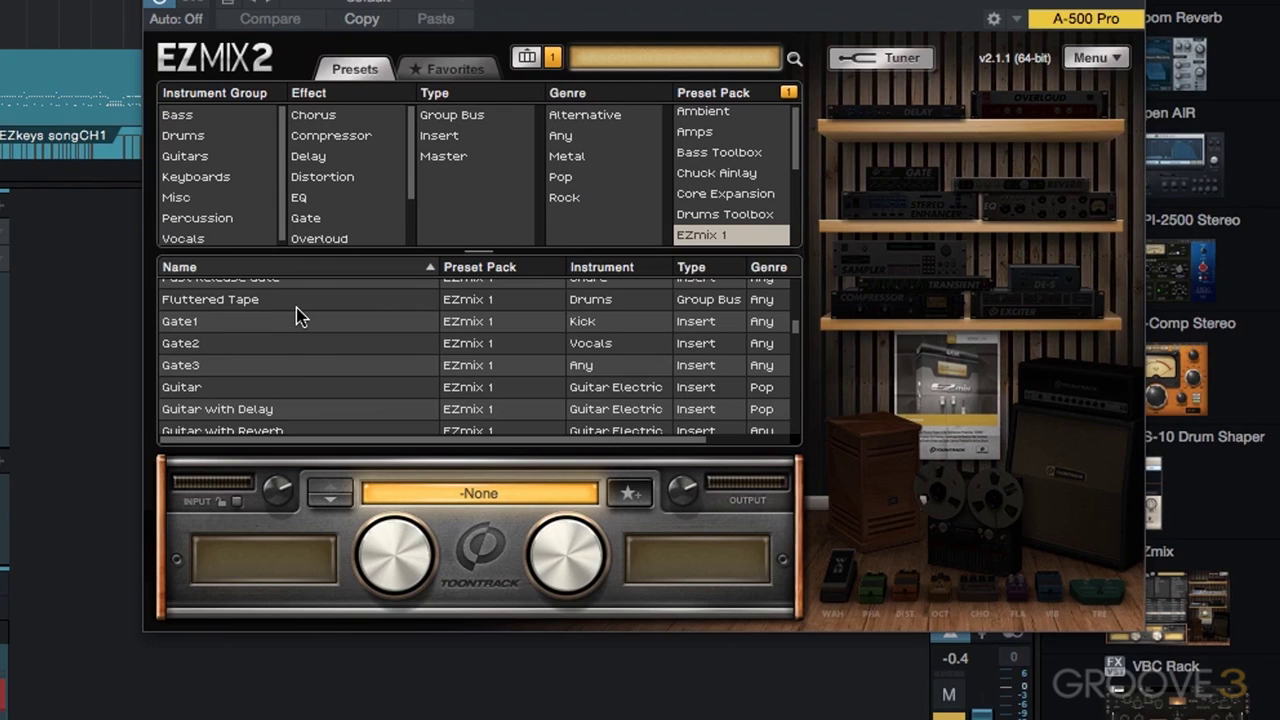
{"action": "scroll", "coordinate": [295, 309], "scroll_direction": "down", "scroll_amount": 3}
{"action": "scroll", "coordinate": [300, 312], "scroll_direction": "up", "scroll_amount": 4}
{"action": "left_click", "coordinate": [300, 300]}
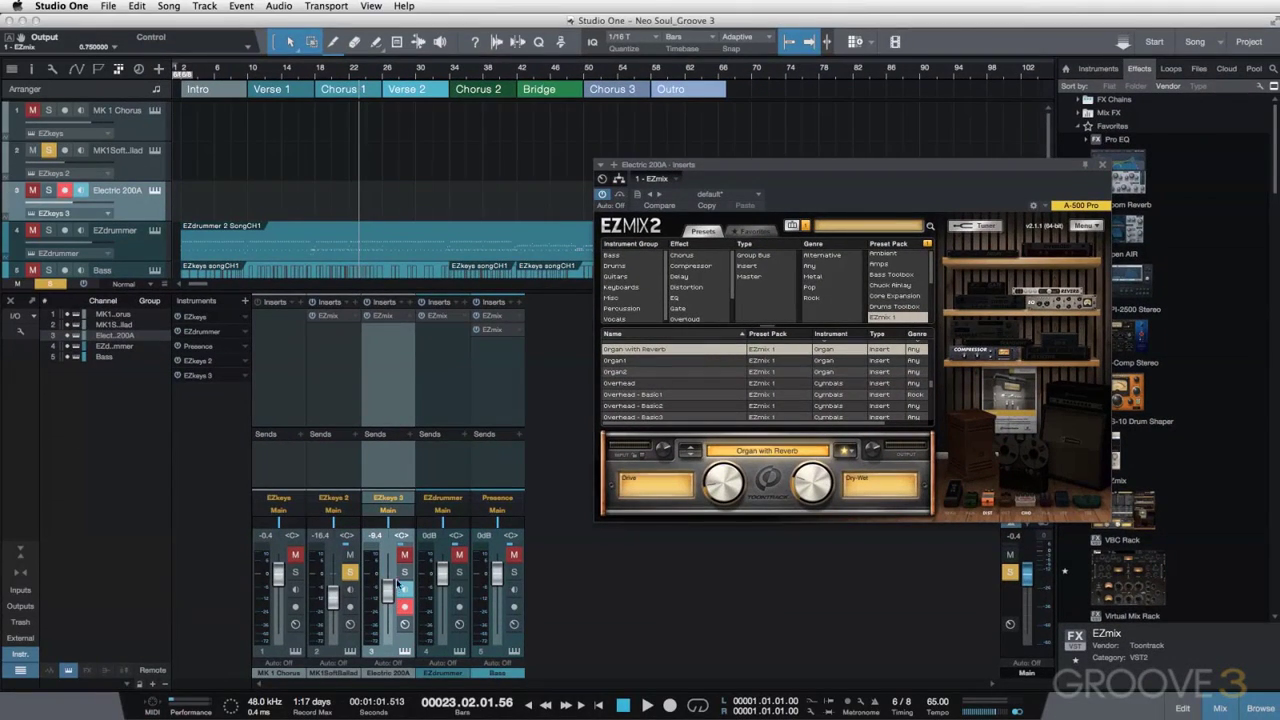
- Solo Electric 200A at 0 dB and compare its sound with EZmix bypassed and active during playback
{"action": "left_click", "coordinate": [404, 572]}
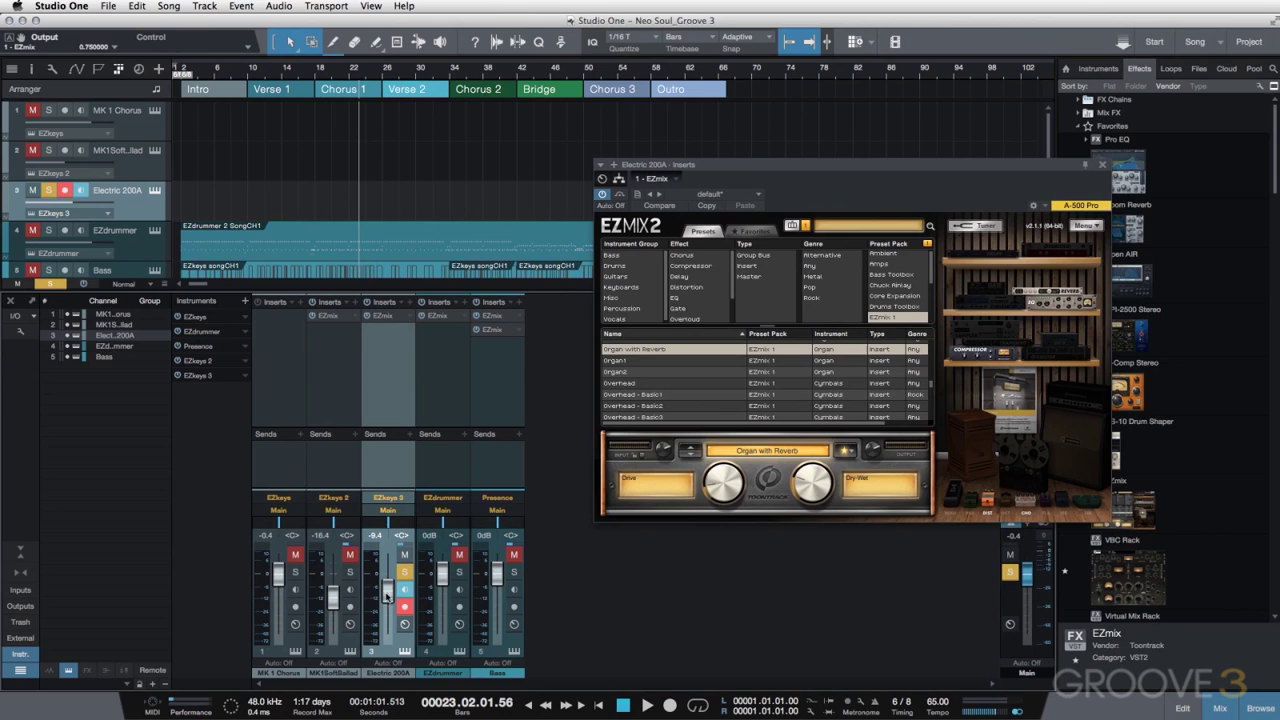
{"action": "left_click", "coordinate": [387, 595], "text": "alt"}
{"action": "key", "text": "space"}
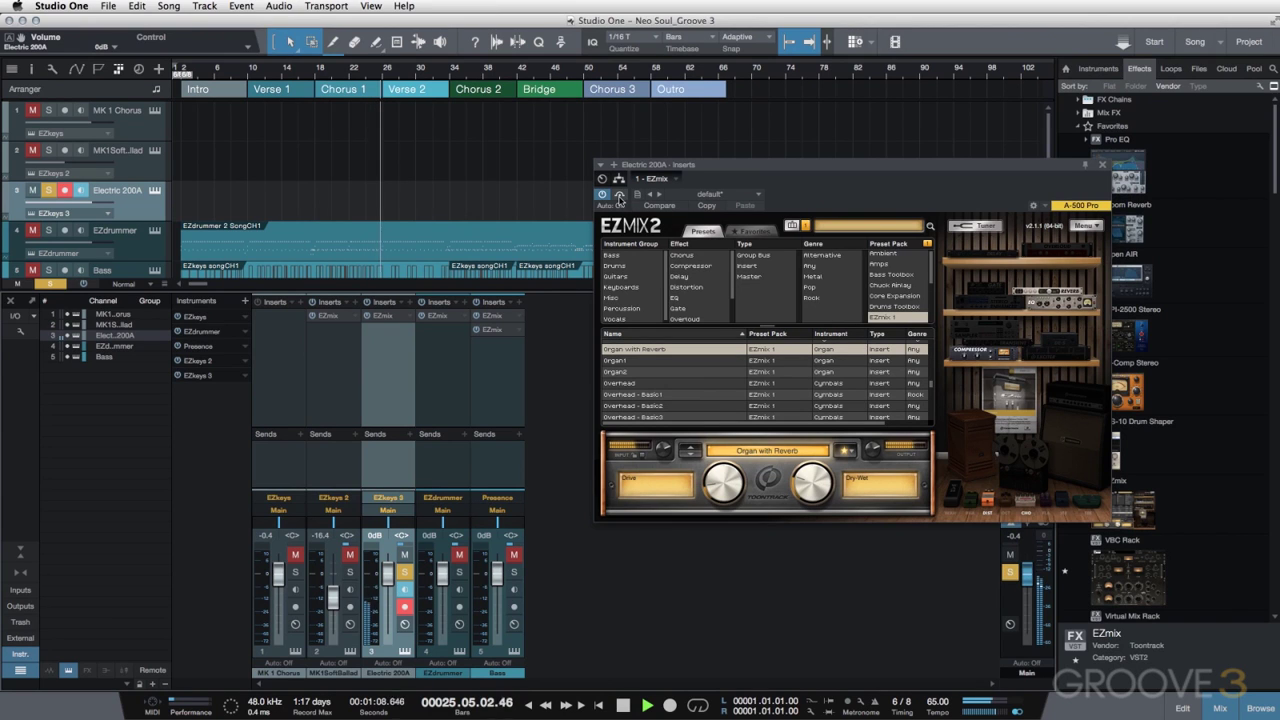
{"action": "left_click", "coordinate": [619, 195]}
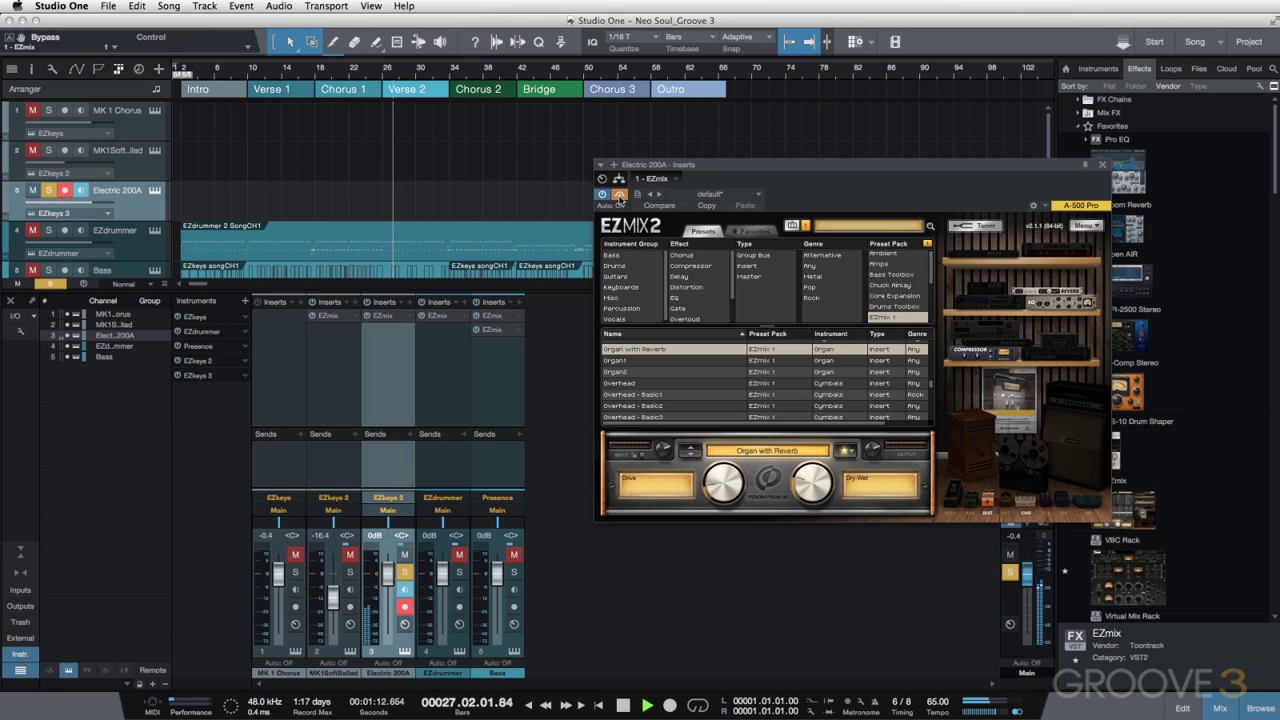
{"action": "left_click", "coordinate": [619, 195]}
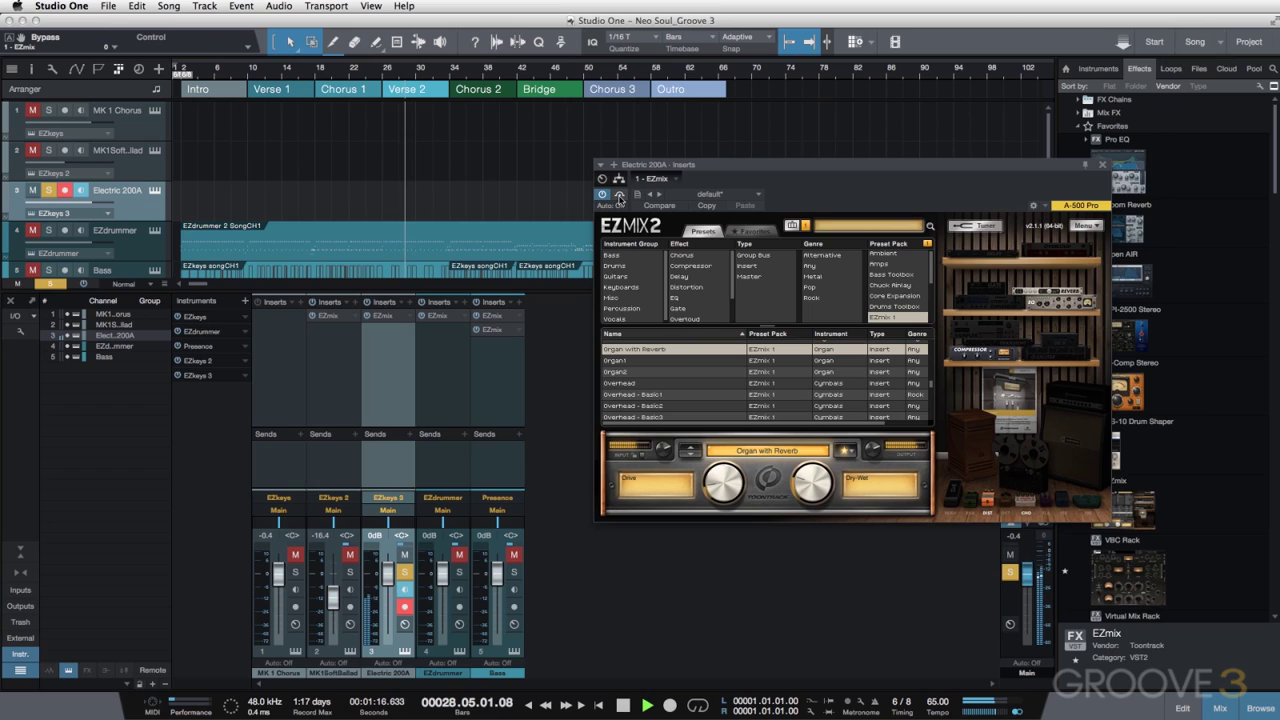
{"action": "key", "text": "space"}
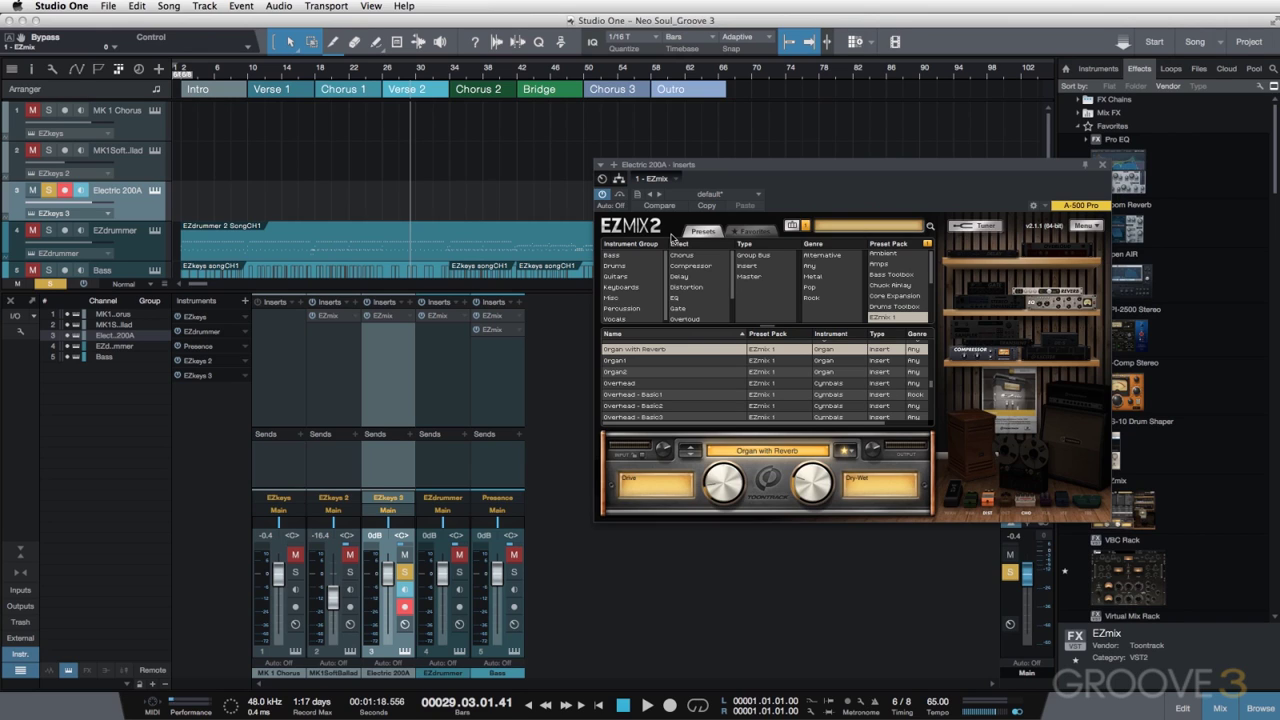
- Set the Electric 200A channel volume back to -9.4 dB
{"action": "left_click", "coordinate": [374, 537]}
{"action": "type", "text": "-9.4"}
{"action": "key", "text": "Return"}
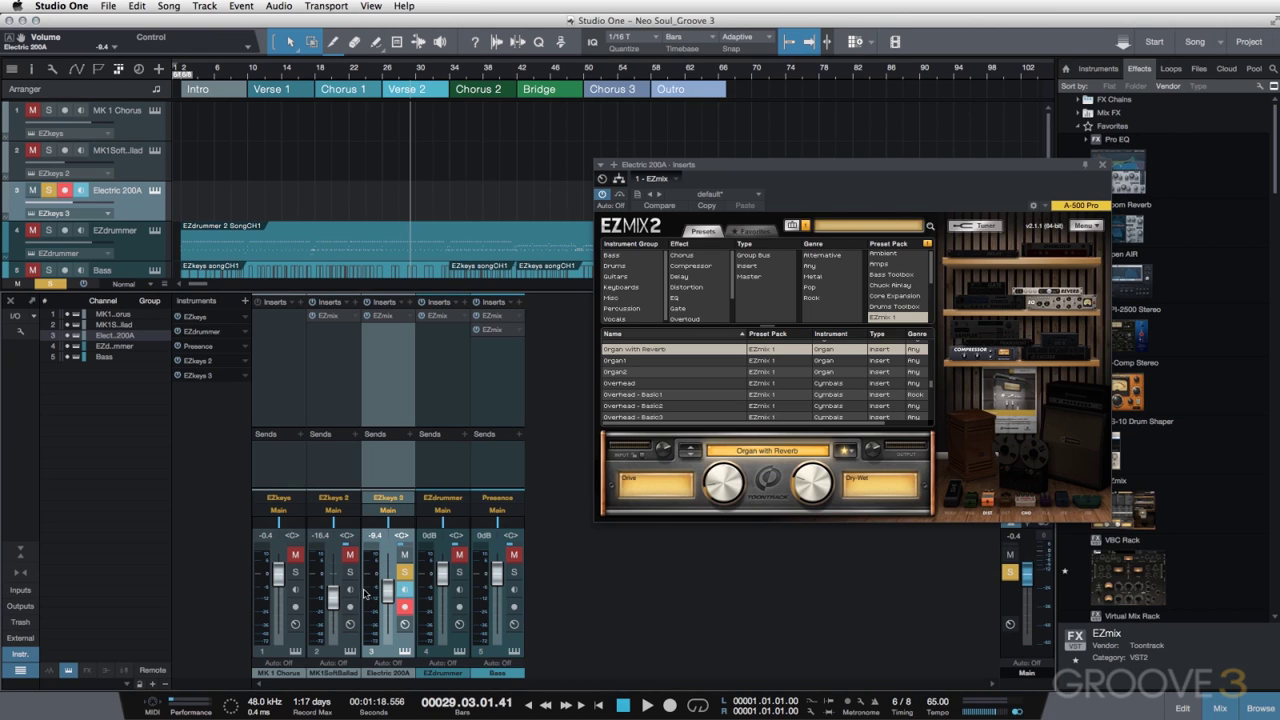
- Audition the keys tracks in different solo combinations, ending with MK1 Soft Ballad, EZkeys 2 and Electric 200A all soloed
{"action": "left_click", "coordinate": [349, 572]}
{"action": "left_click", "coordinate": [295, 572]}
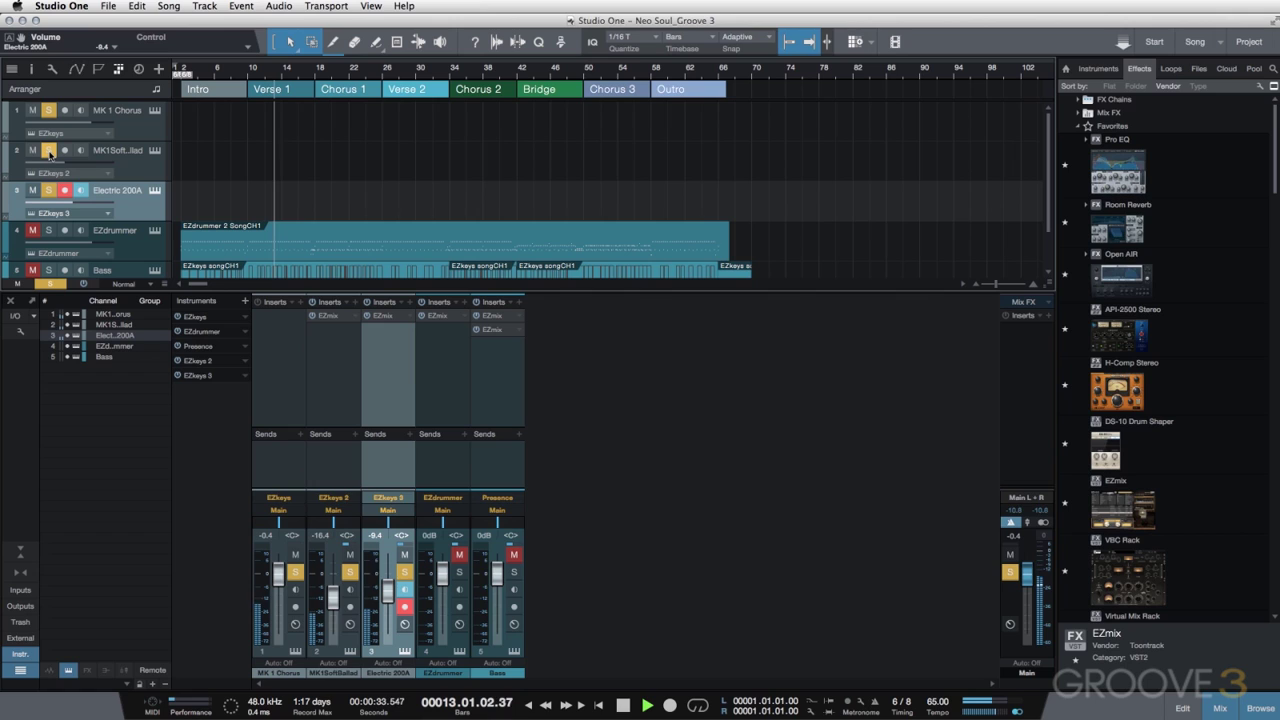
{"action": "left_click", "coordinate": [49, 151]}
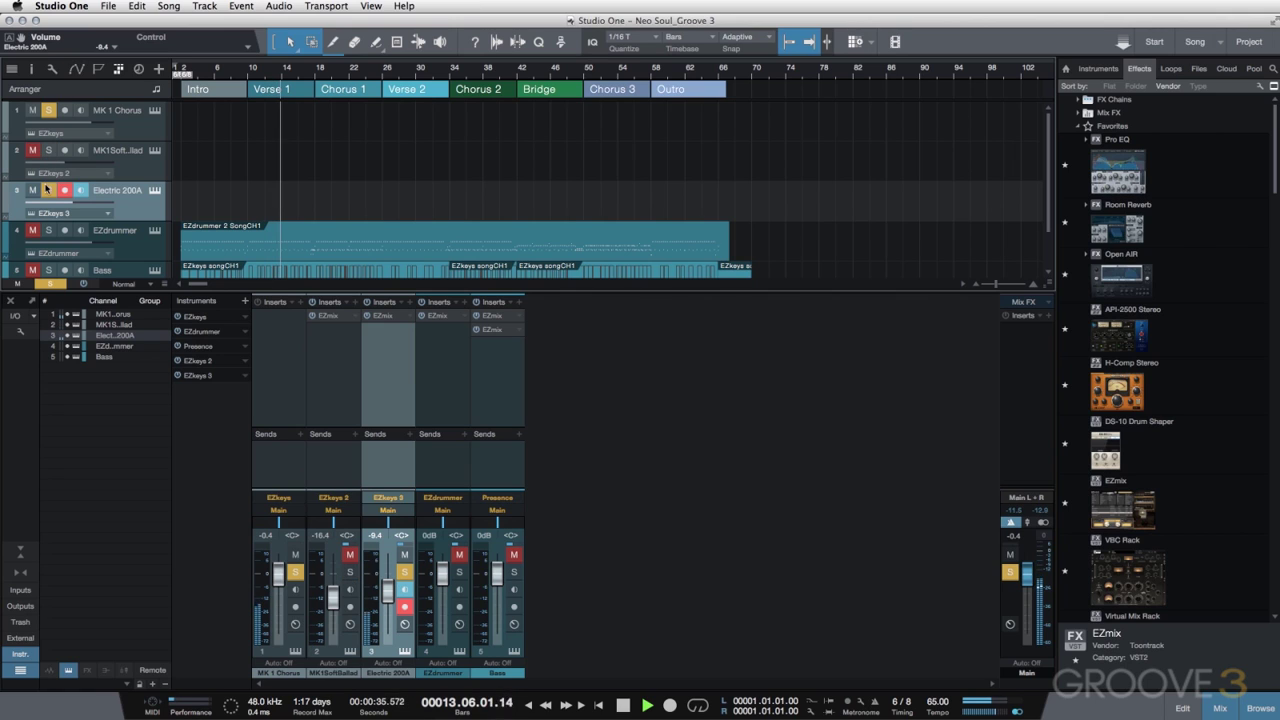
{"action": "left_click", "coordinate": [48, 190]}
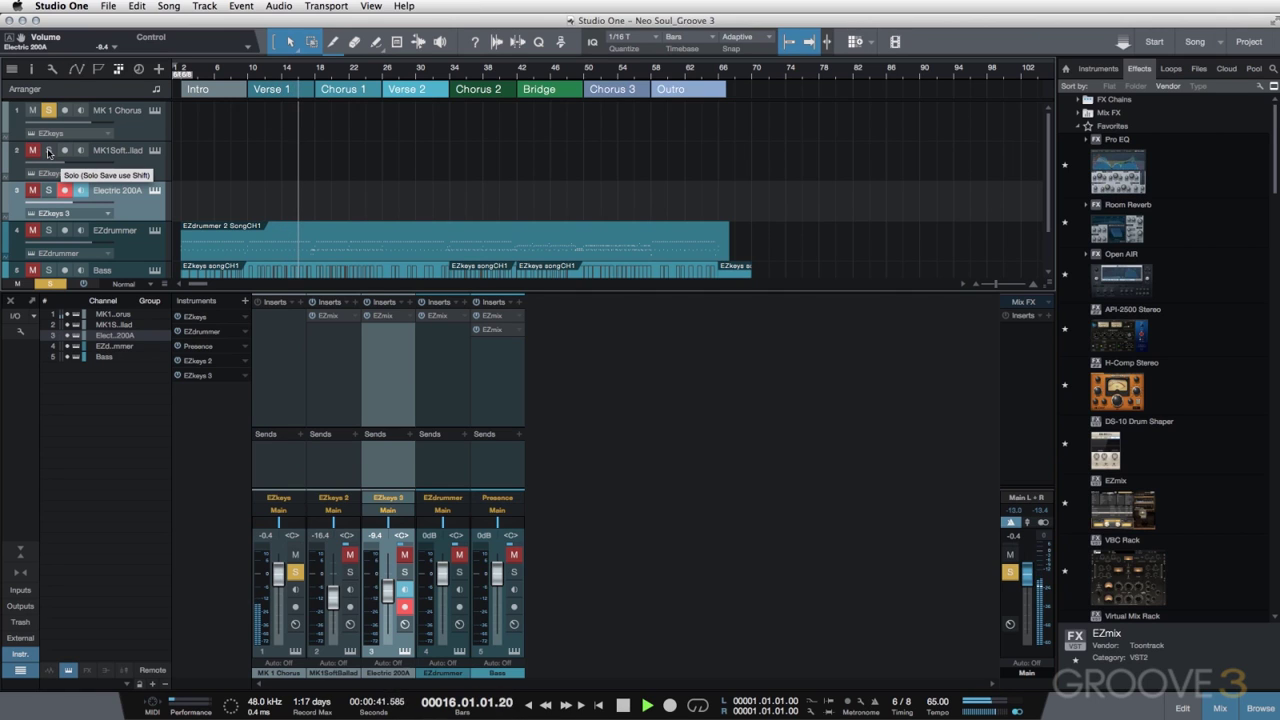
{"action": "left_click", "coordinate": [48, 151]}
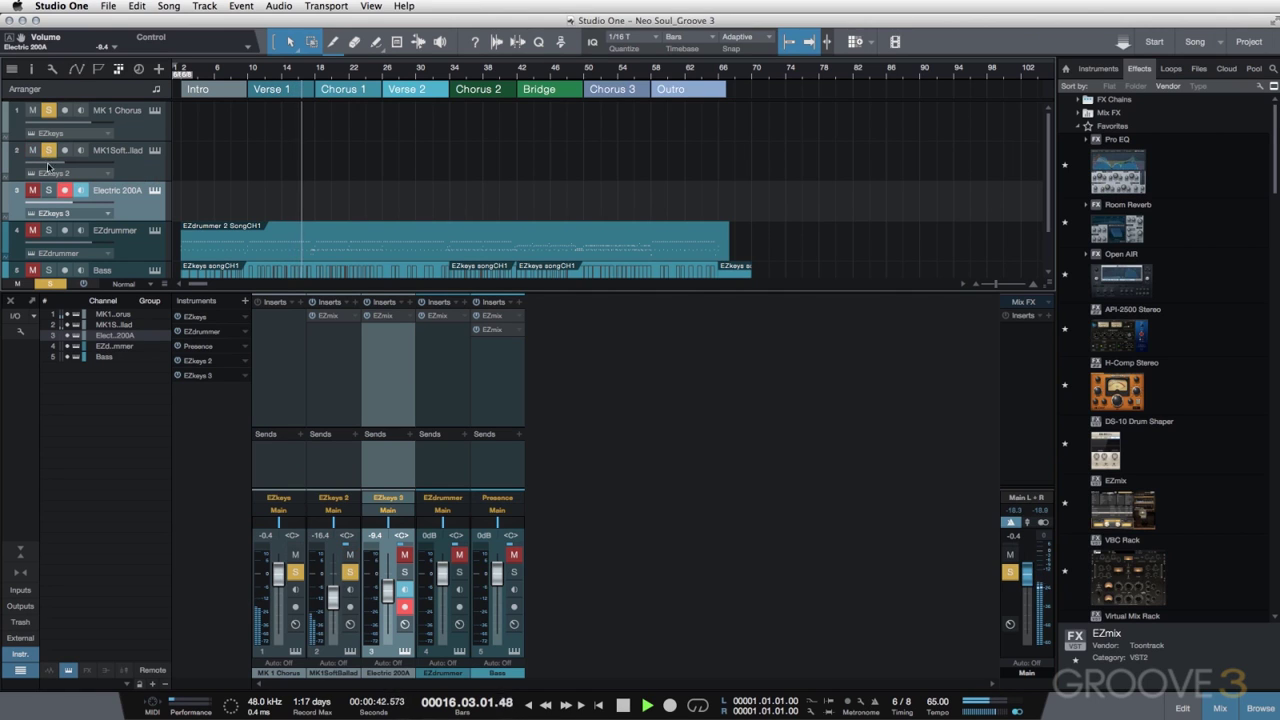
{"action": "left_click", "coordinate": [51, 154]}
{"action": "left_click", "coordinate": [48, 187]}
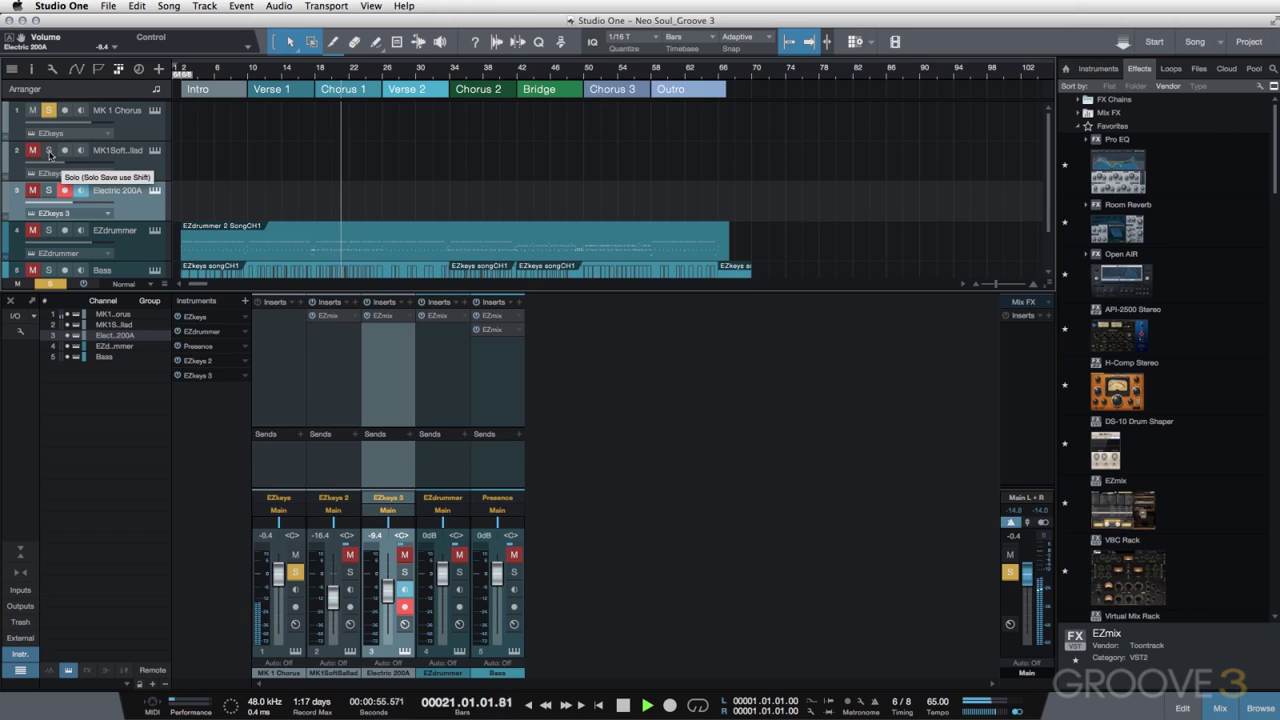
{"action": "left_click", "coordinate": [49, 151]}
{"action": "left_click", "coordinate": [49, 190]}
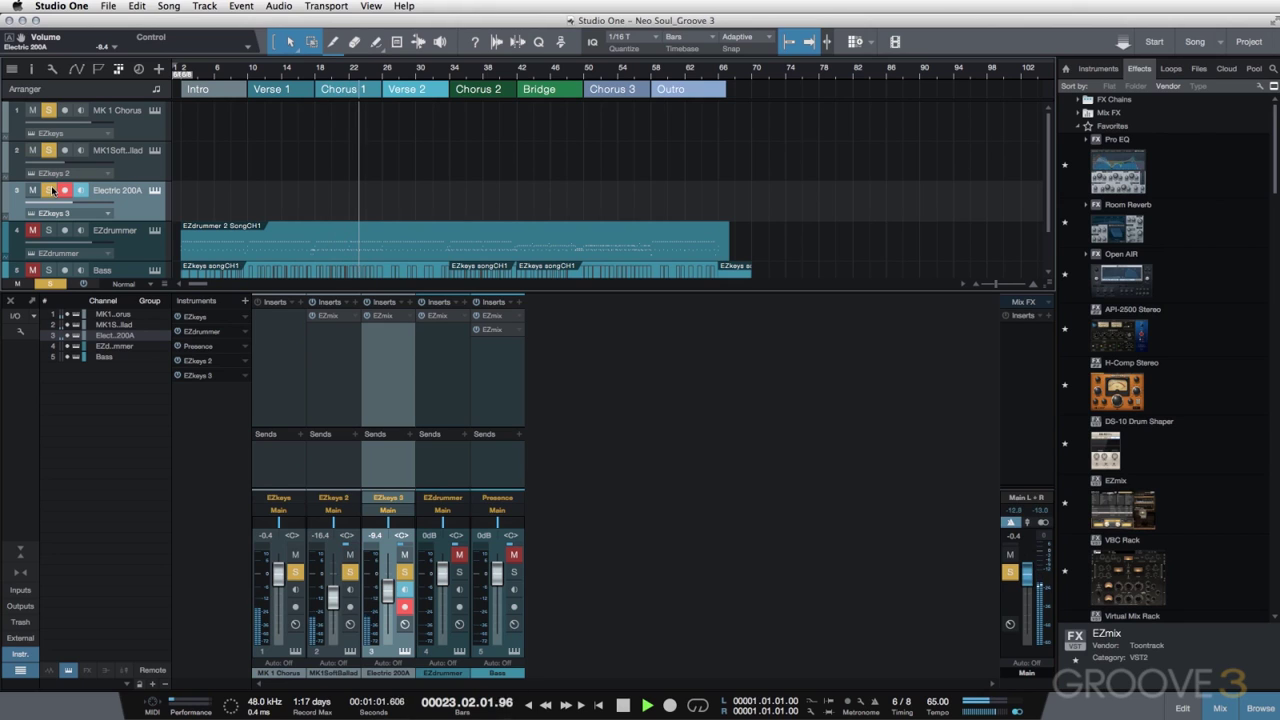
{"action": "key", "text": "space"}
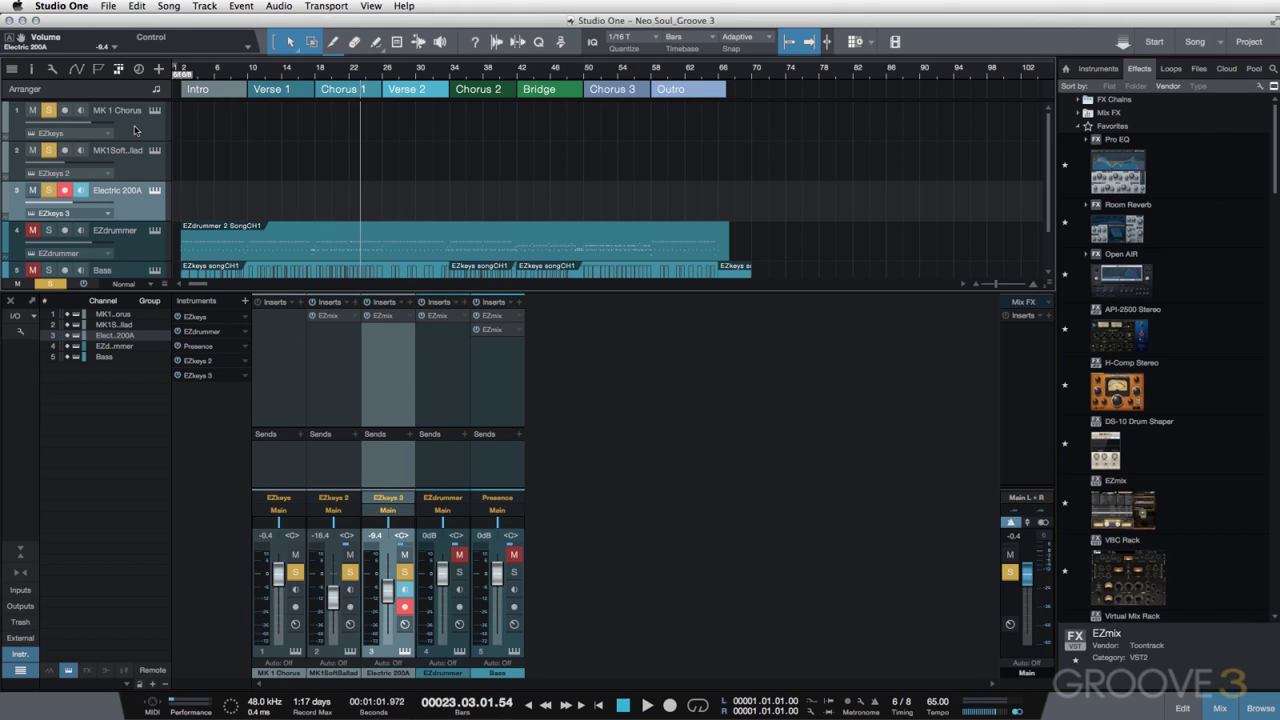